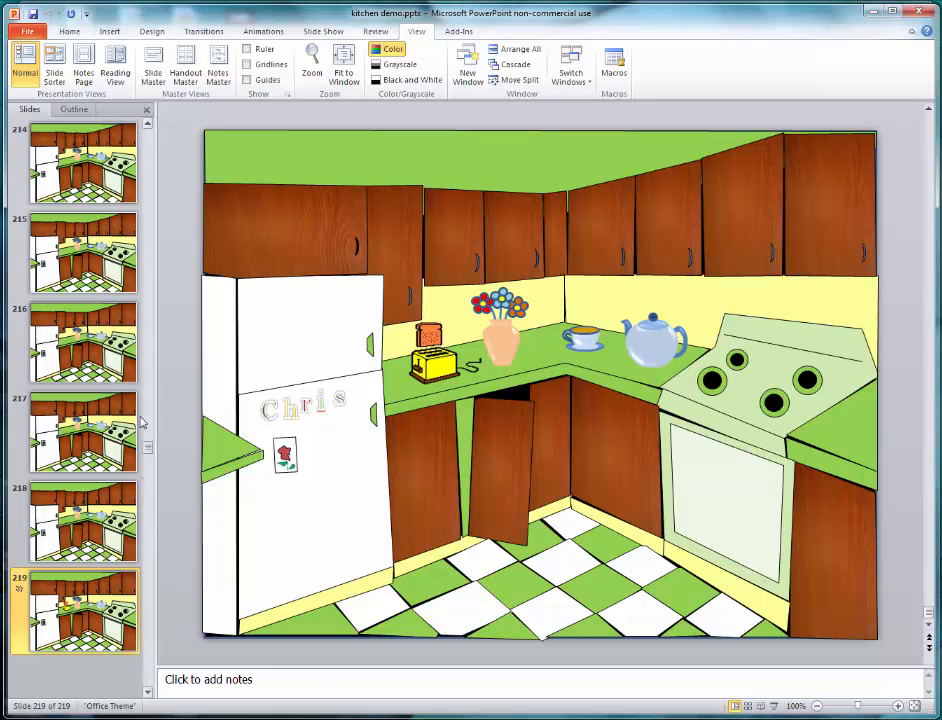
- Select the audio icon on the title slide and look through the slides of the kitchen presentation from slide 2 onward
key("Home")
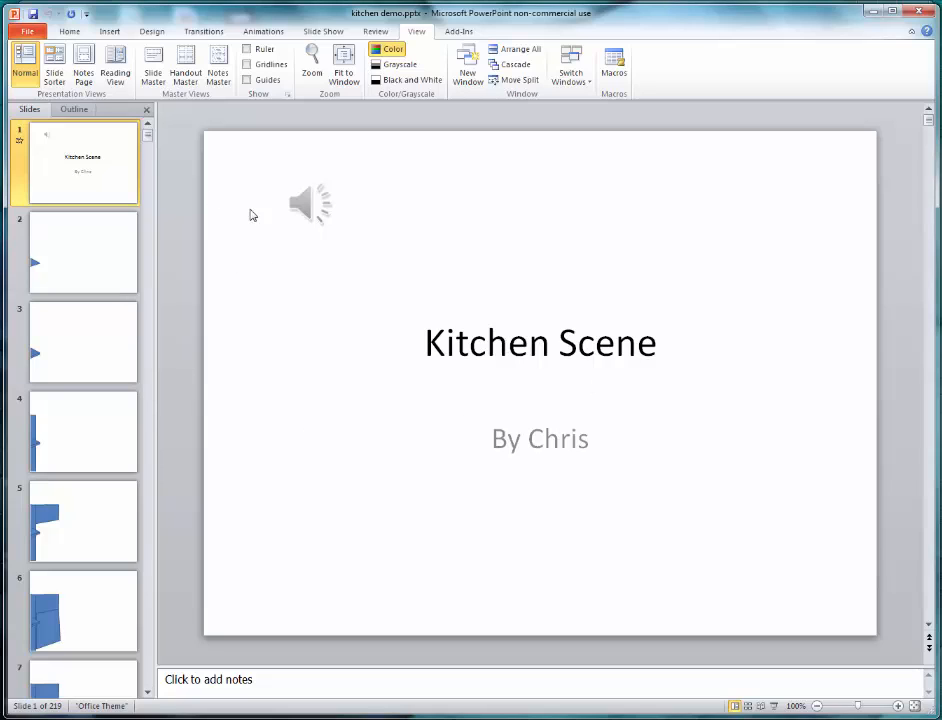
left_click(306, 206)
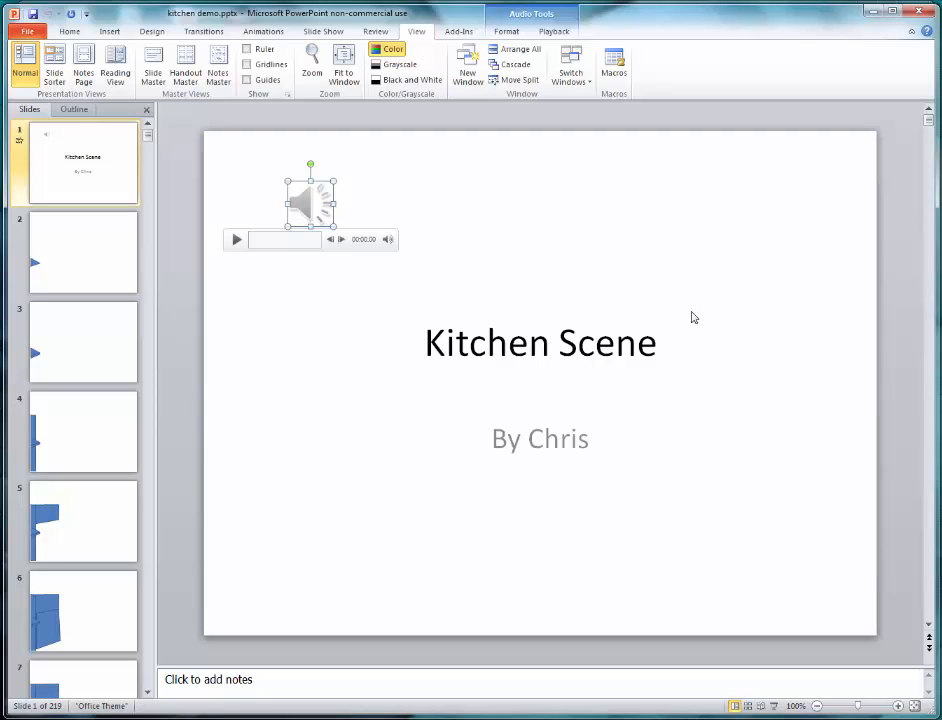
left_click(116, 267)
scroll(103, 404, "down", 5)
scroll(98, 411, "down", 20)
scroll(80, 456, "down", 18)
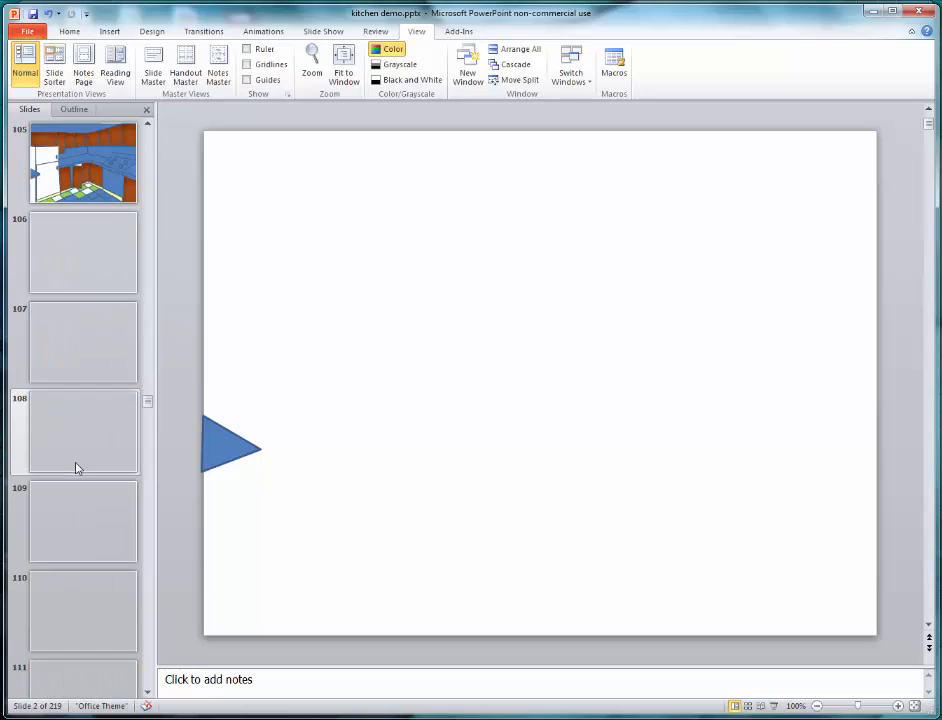
scroll(77, 467, "down", 5)
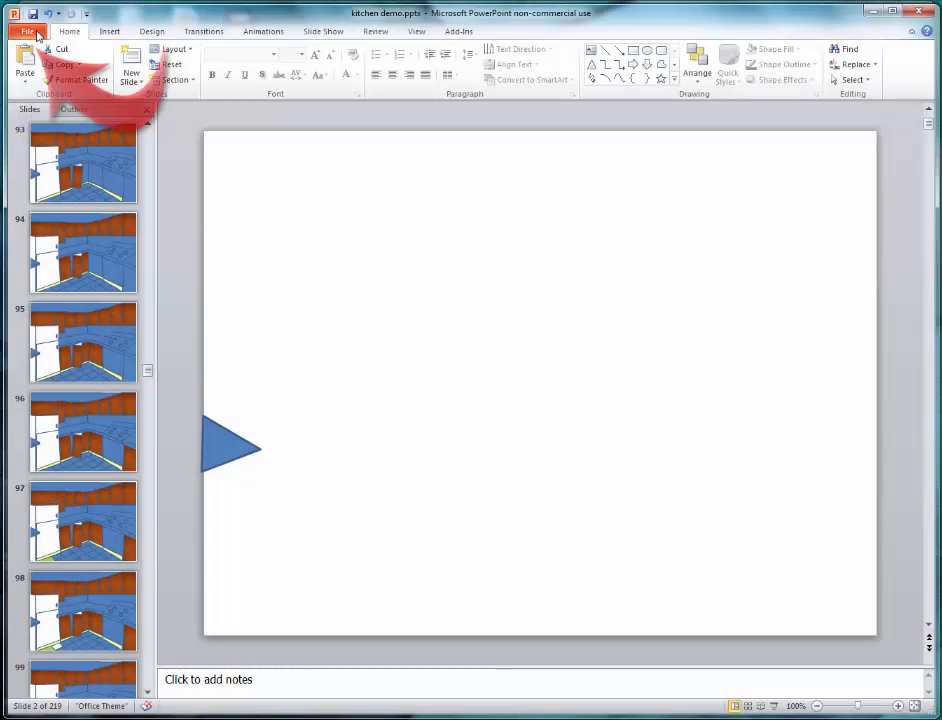
- Export every slide as a JPEG image under the name kitchen demo and open the resulting folder in the file explorer
left_click(30, 33)
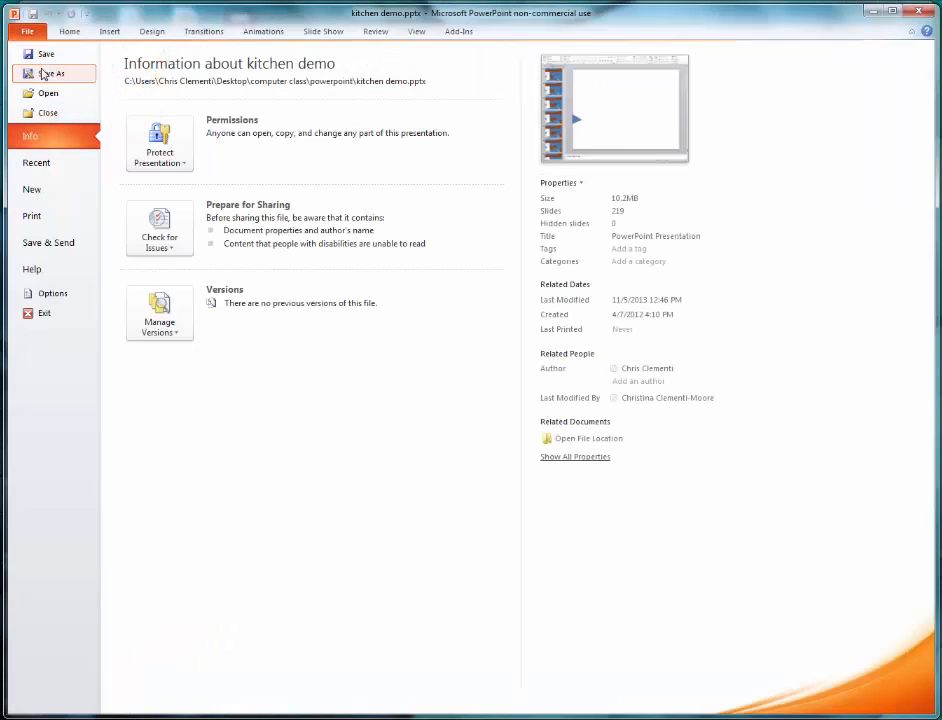
left_click(50, 73)
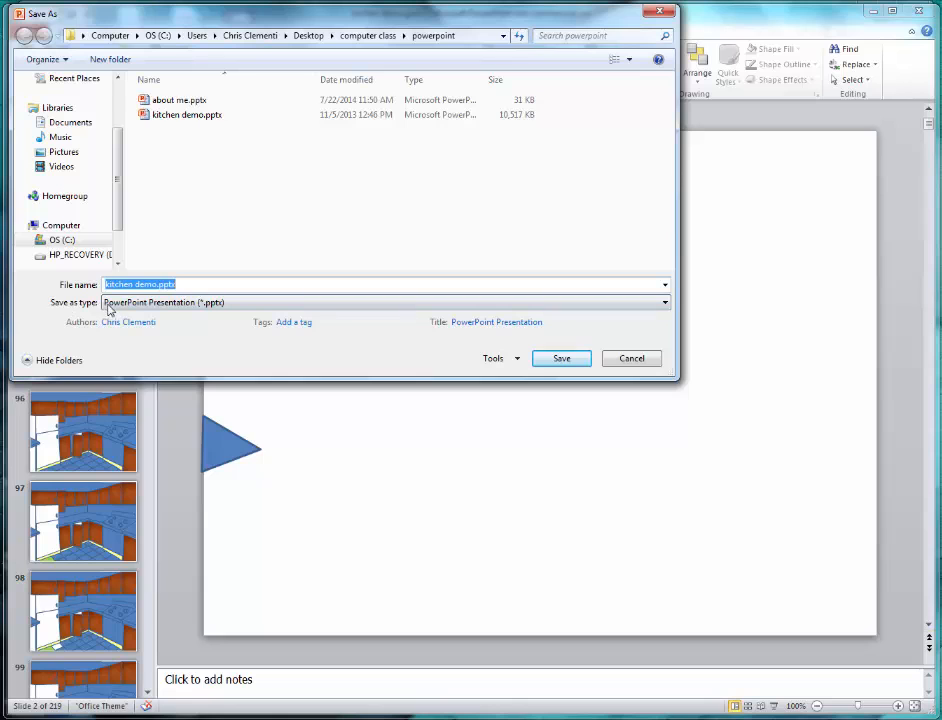
left_click(159, 305)
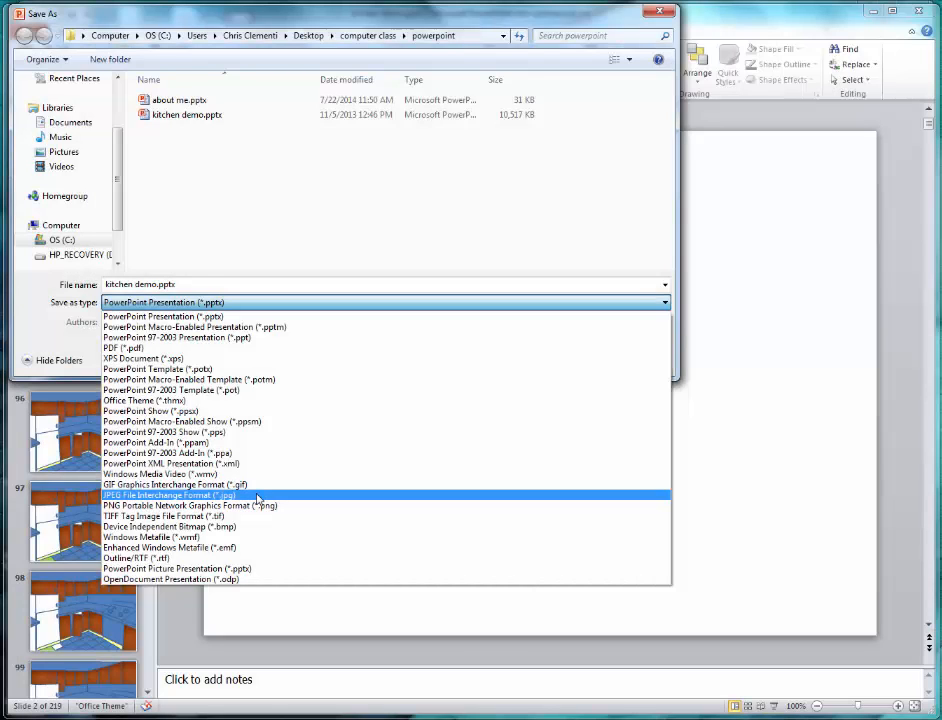
left_click(258, 497)
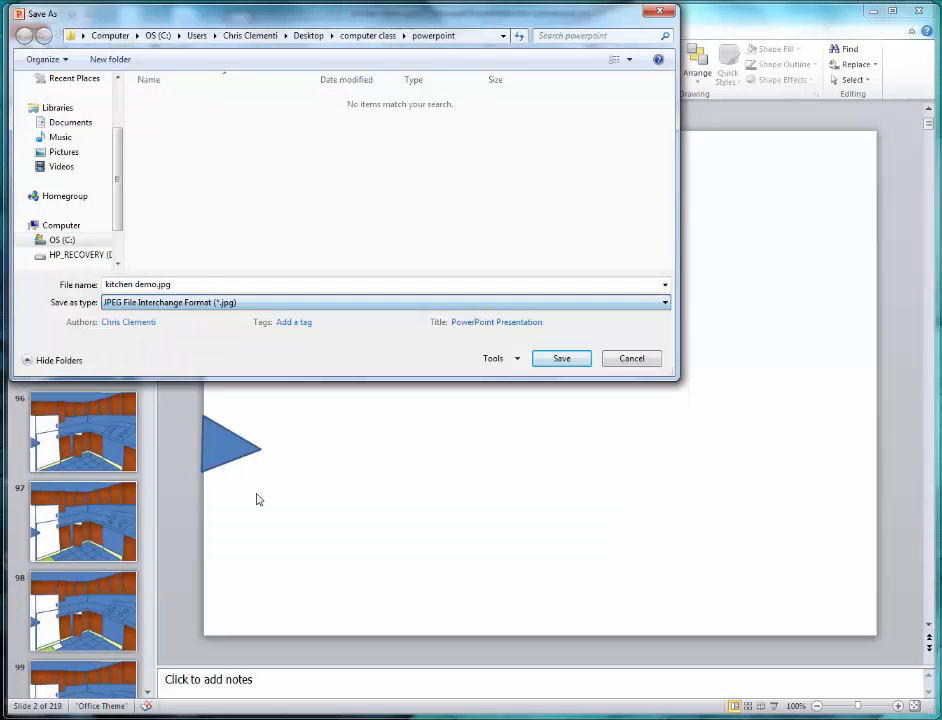
left_click(559, 360)
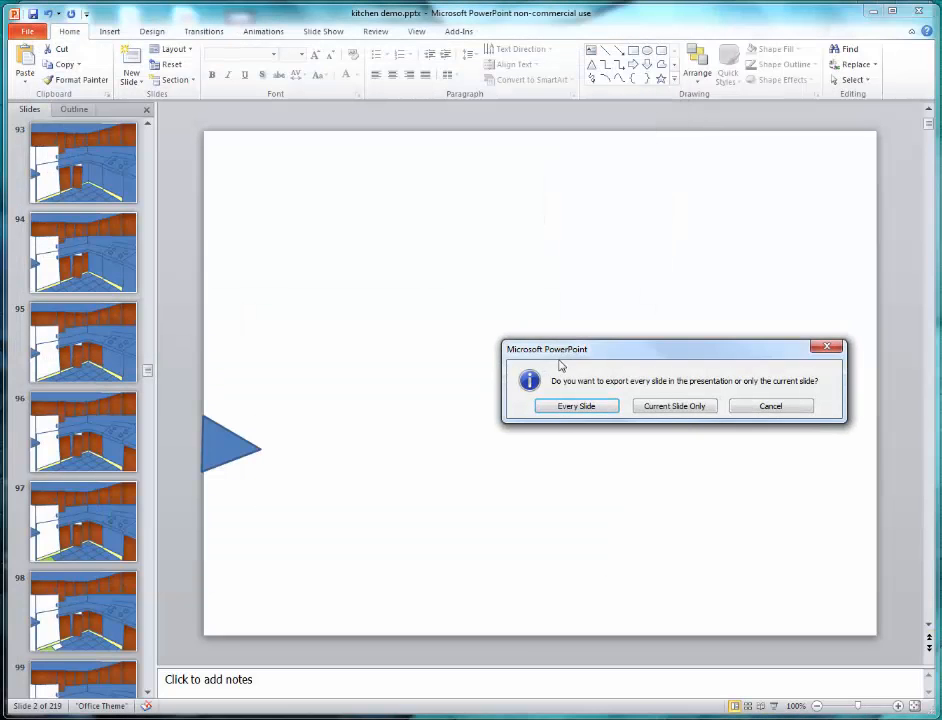
left_click(385, 293)
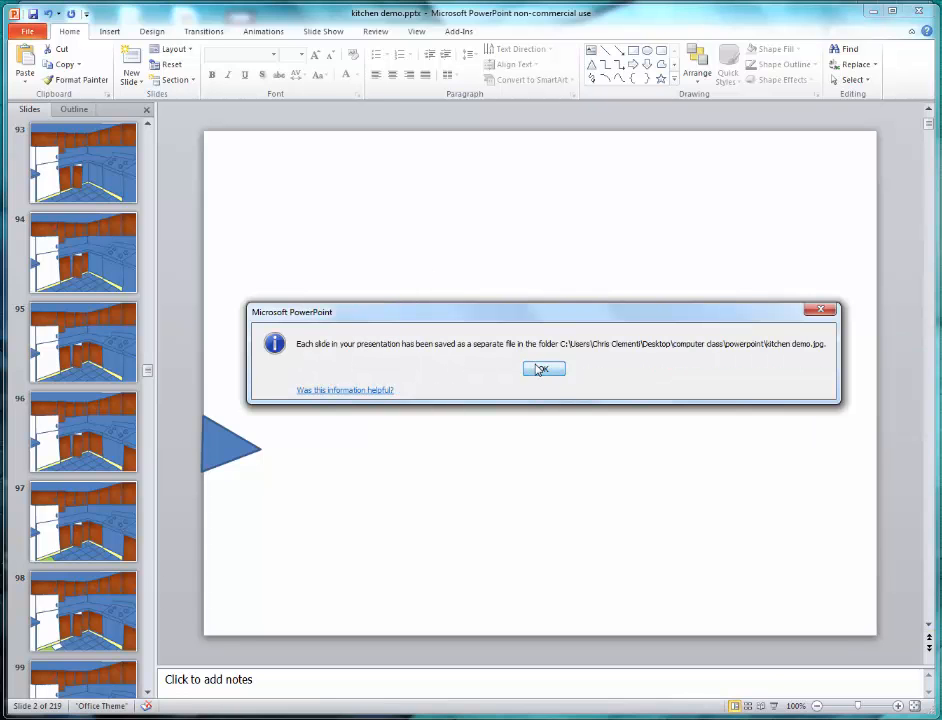
left_click(541, 369)
left_click(872, 10)
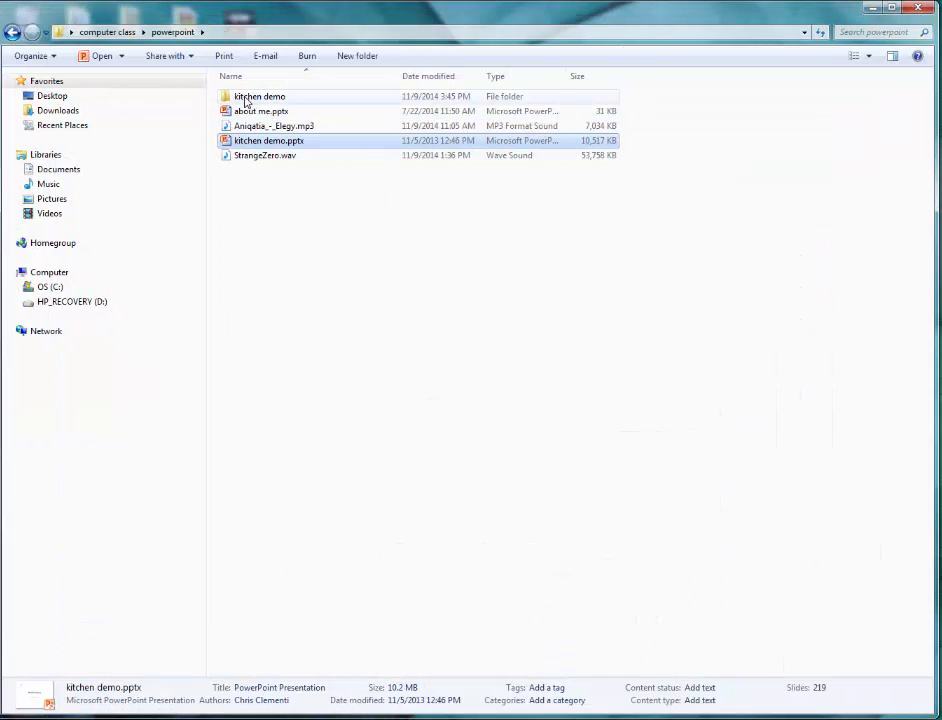
double_click(246, 101)
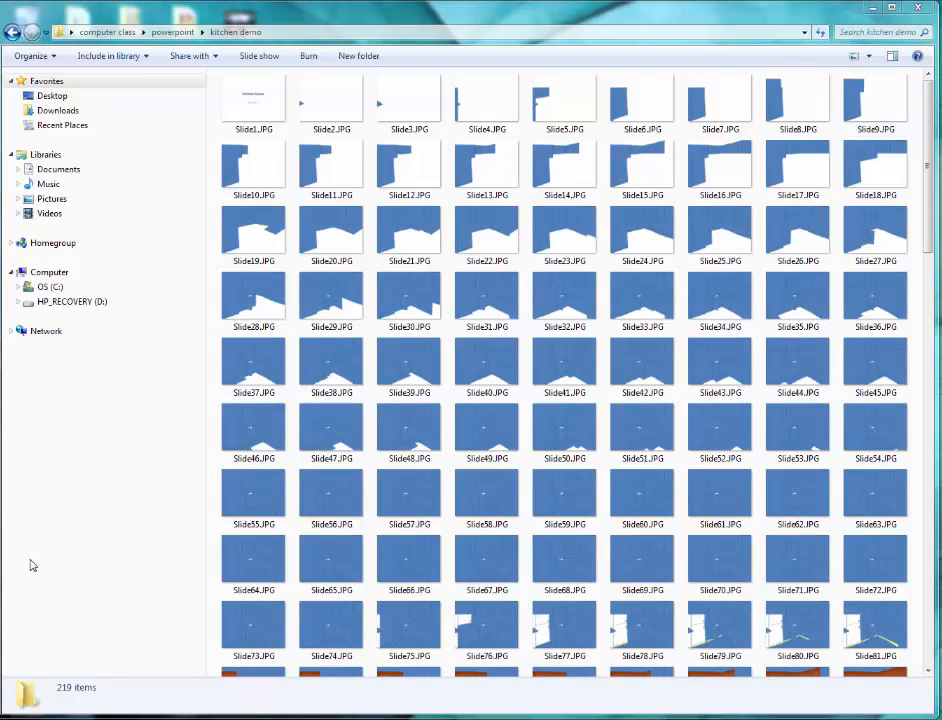
- Open Windows Movie Maker 2.6 and reposition and stretch its window to fill the screen
key("super")
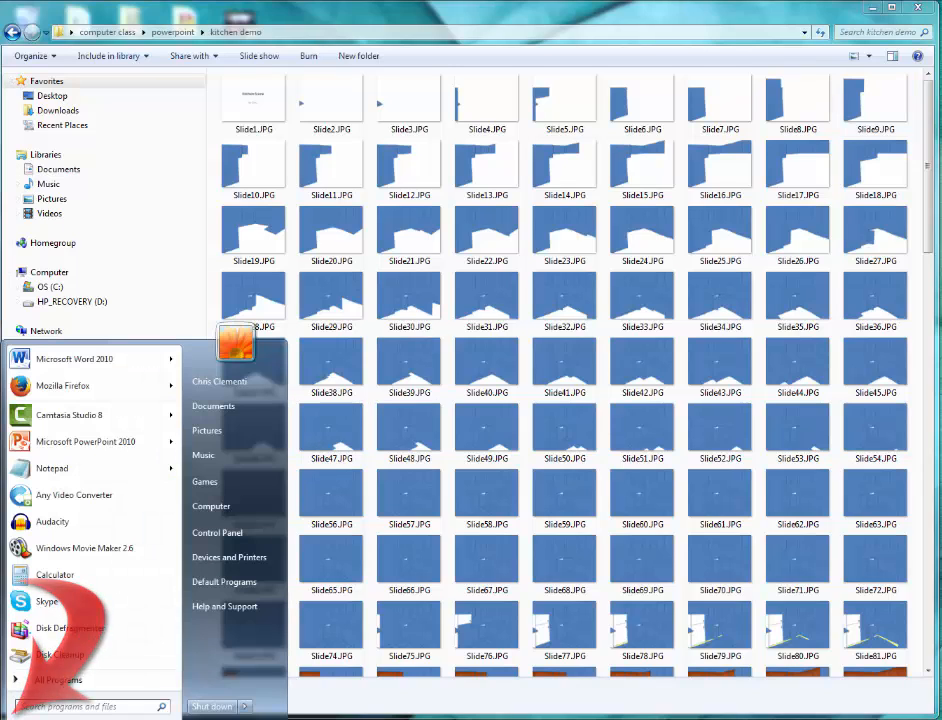
type("mov")
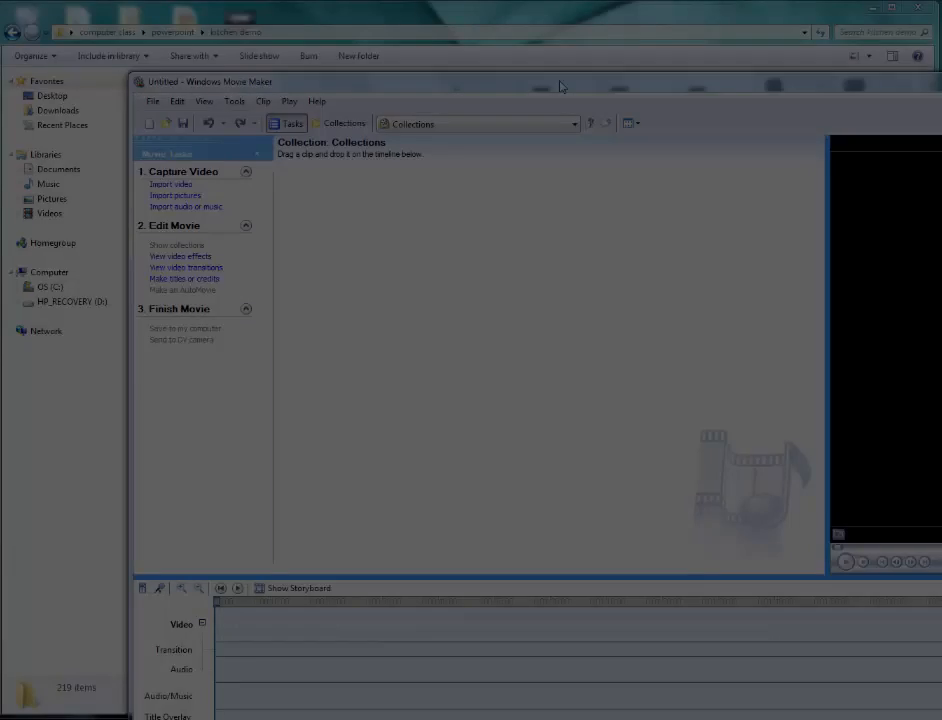
left_click_drag(565, 83, 437, 17)
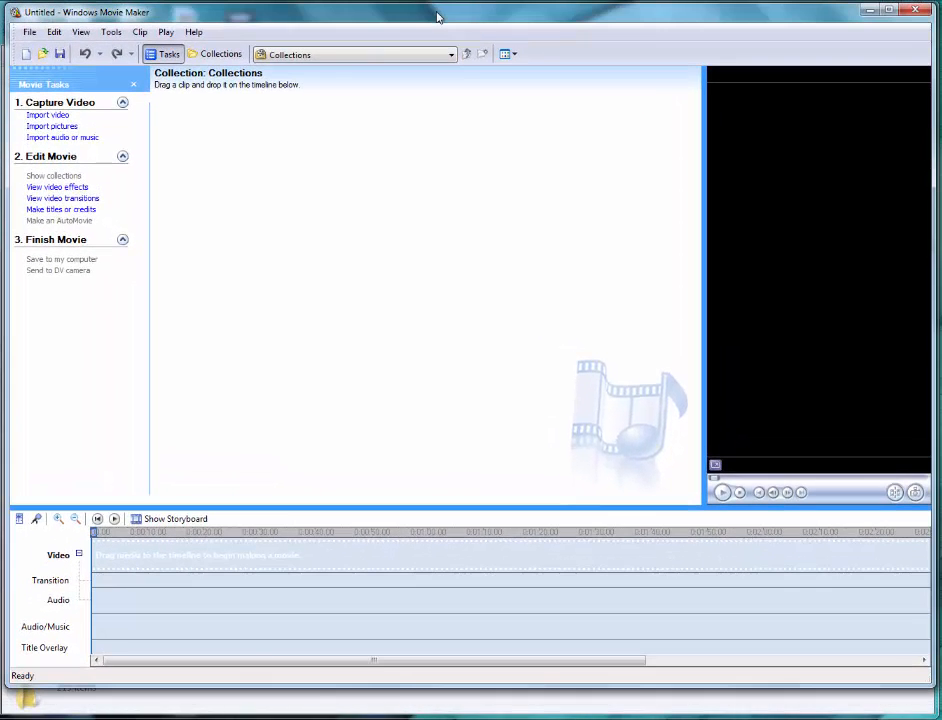
left_click_drag(464, 687, 464, 714)
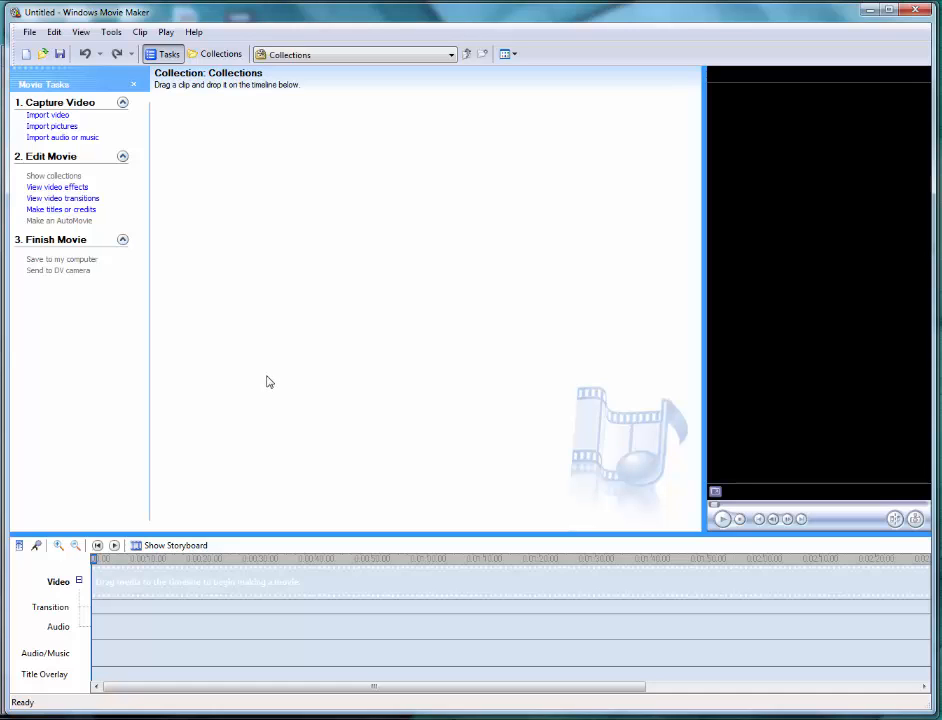
- Save the movie project as animation in the powerpoint folder inside computer class on the desktop
left_click(29, 31)
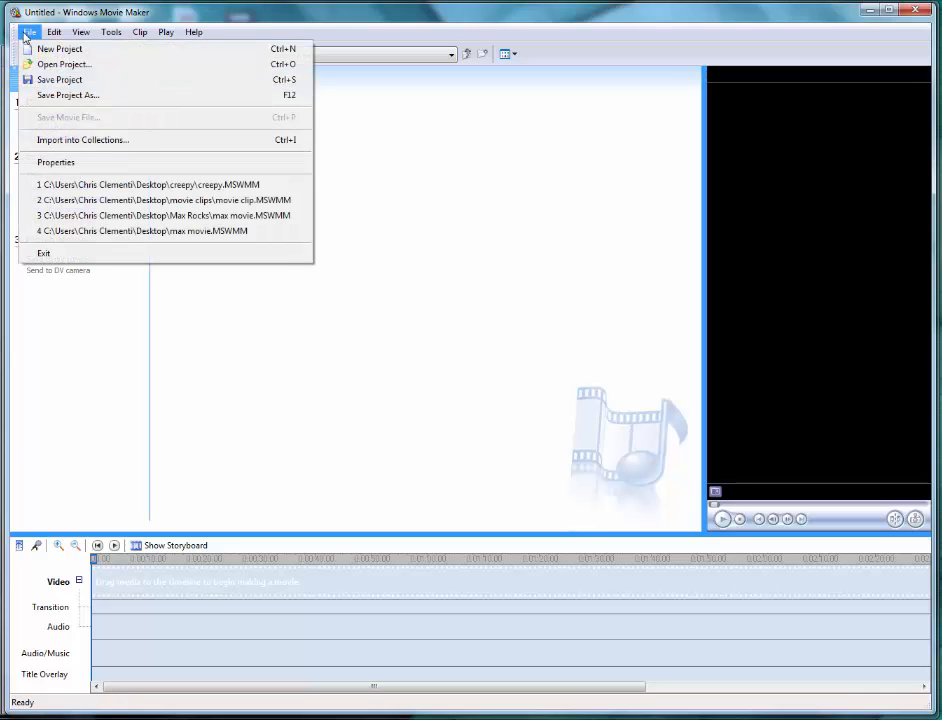
left_click(40, 96)
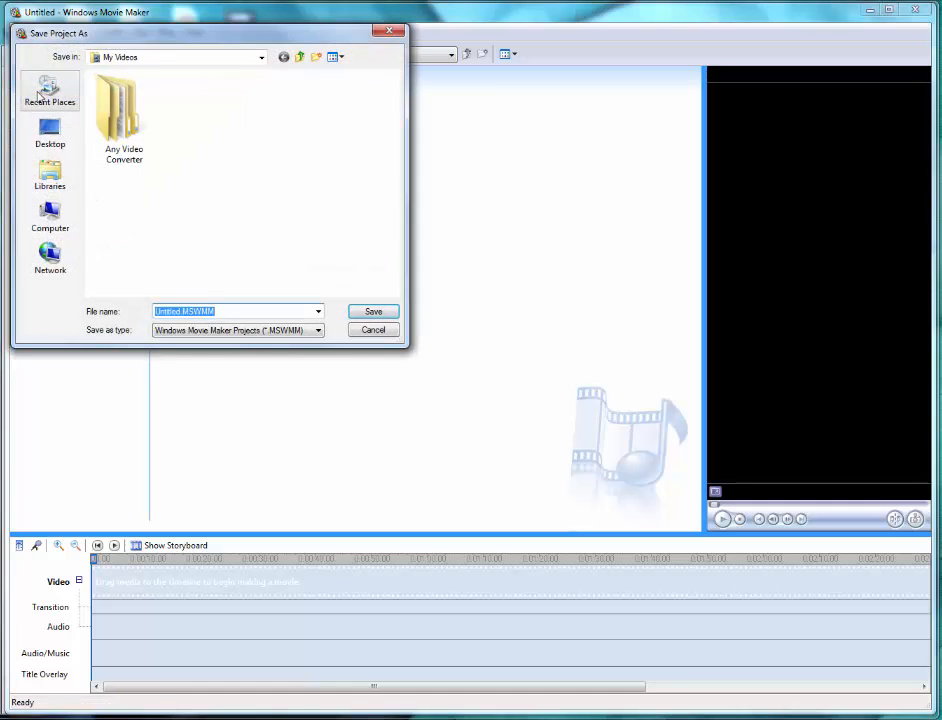
left_click(40, 132)
scroll(292, 219, "down", 2)
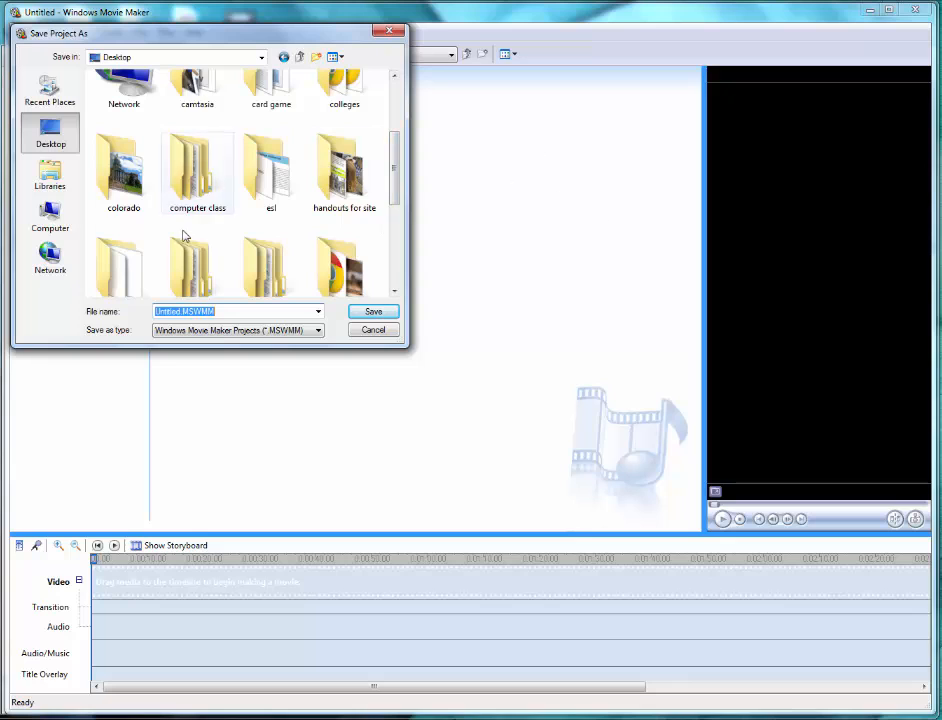
double_click(190, 168)
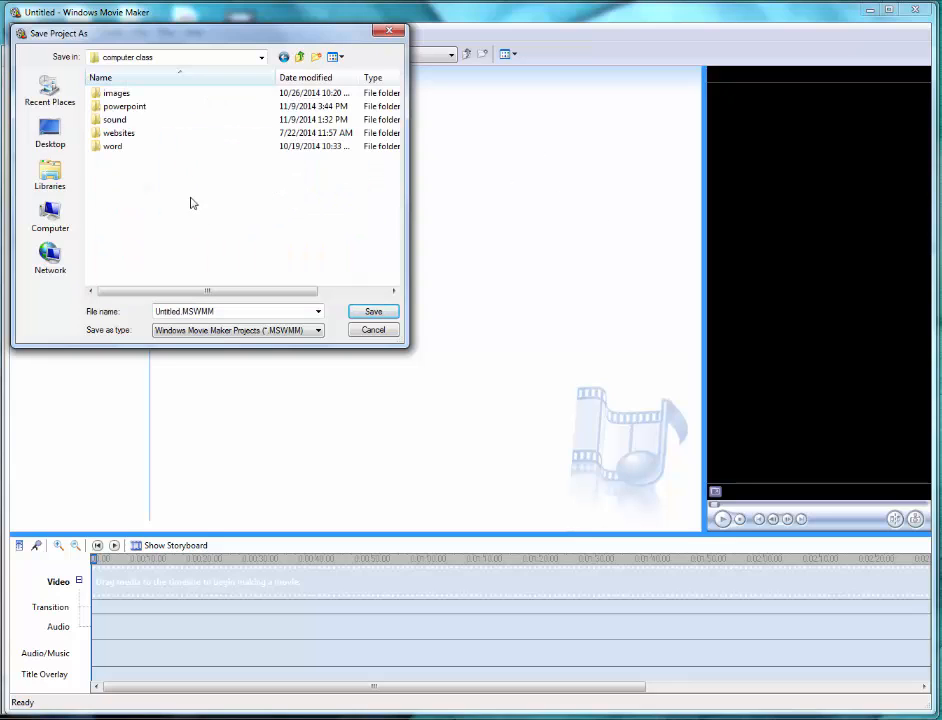
double_click(130, 108)
left_click(258, 310)
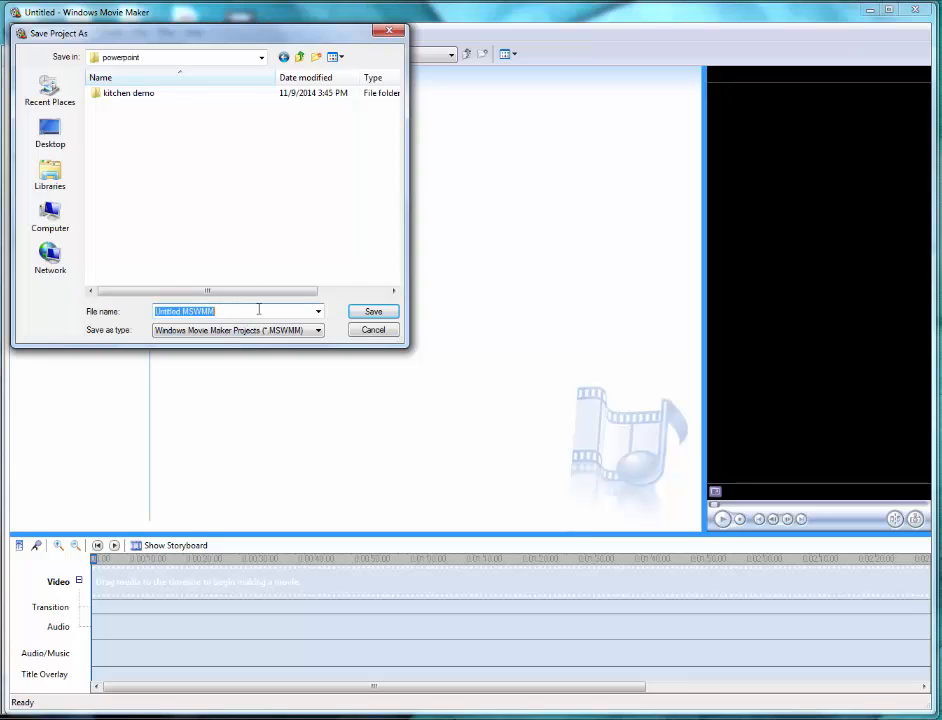
type("animaml")
type("tion")
left_click(373, 312)
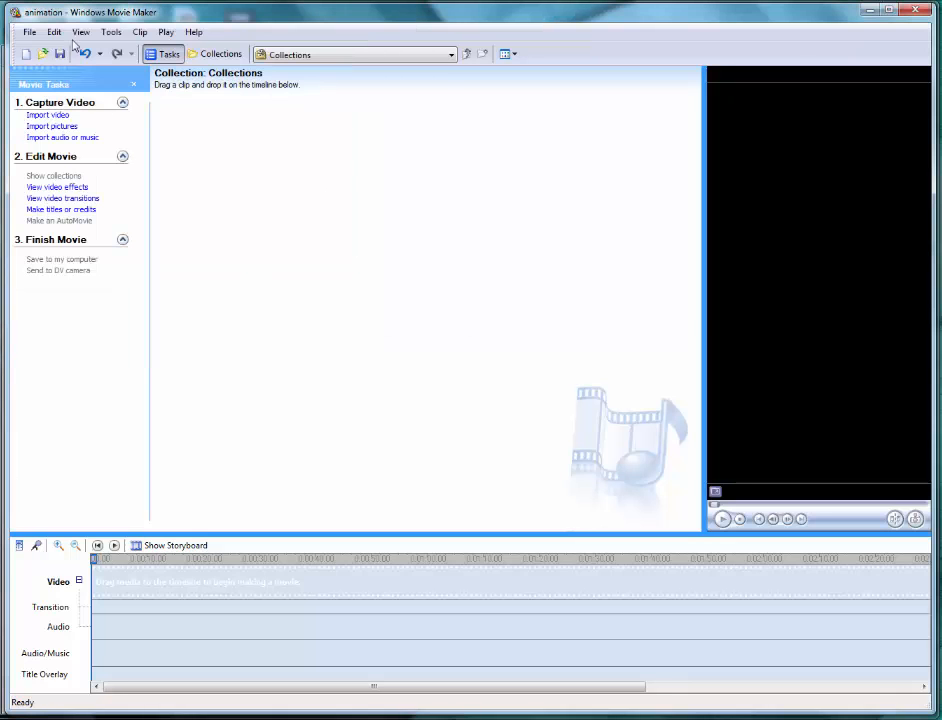
- Set the default picture duration to 0.125 seconds and the default transition duration to 0.25 seconds
left_click(111, 32)
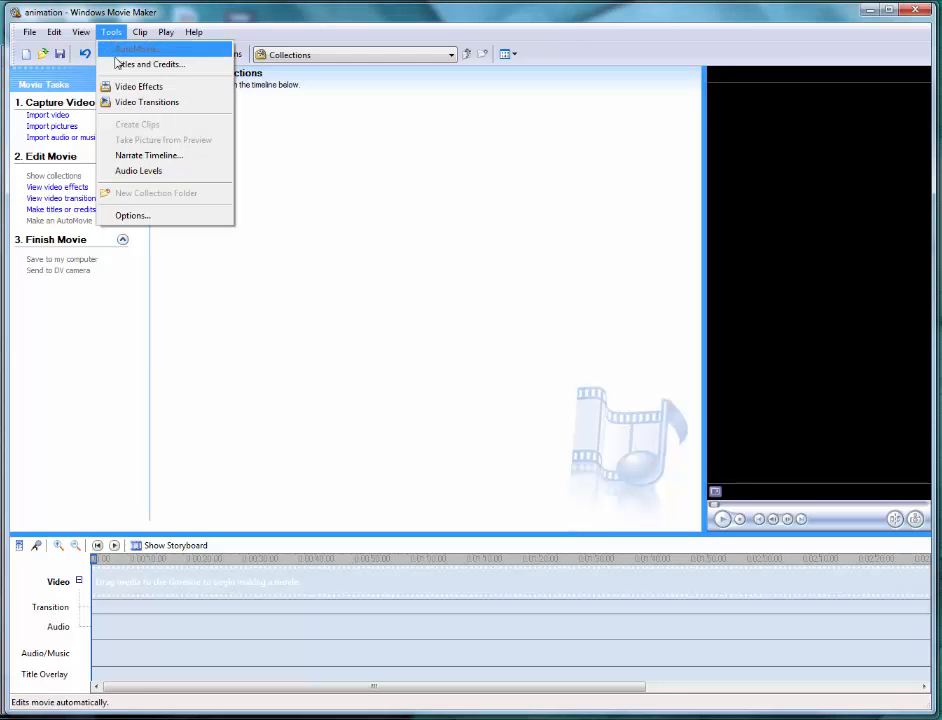
left_click(134, 216)
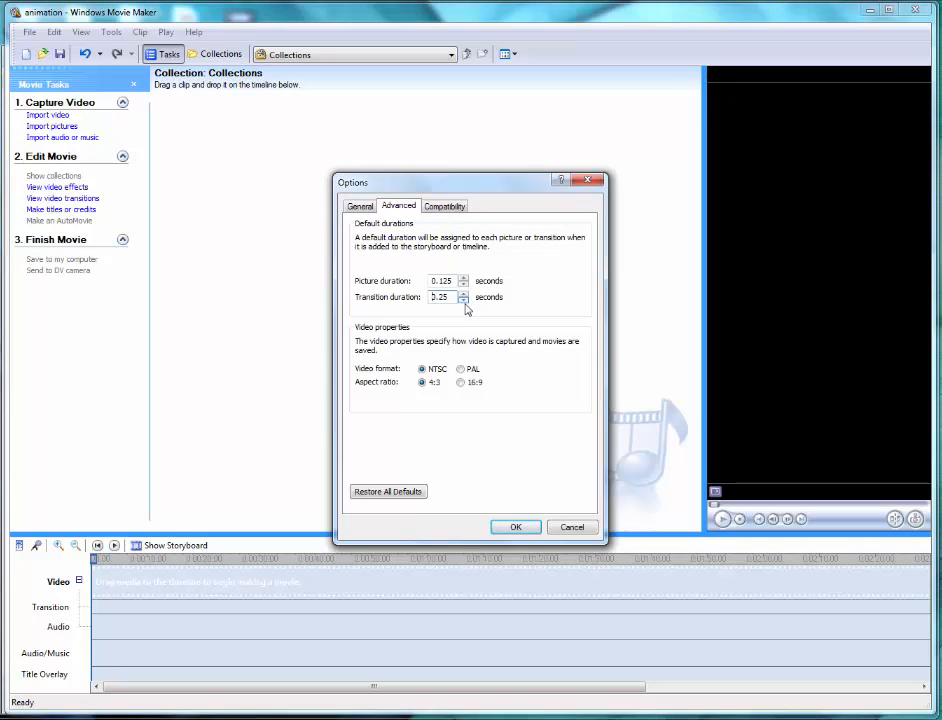
left_click(512, 529)
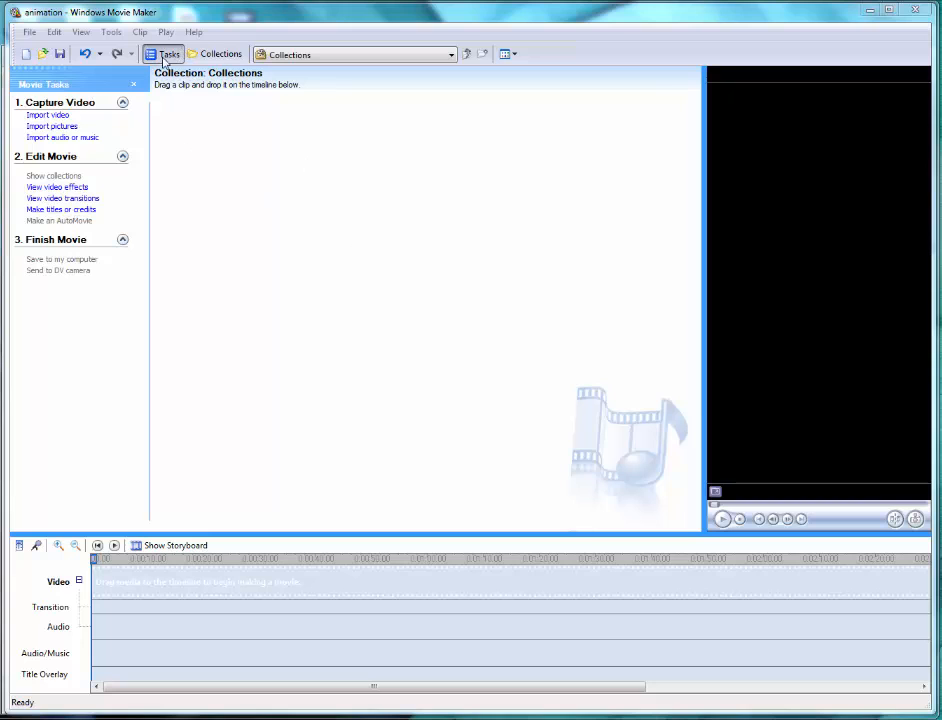
- Switch between the Collections pane and the Movie Tasks pane, ending with Movie Tasks shown
left_click(216, 55)
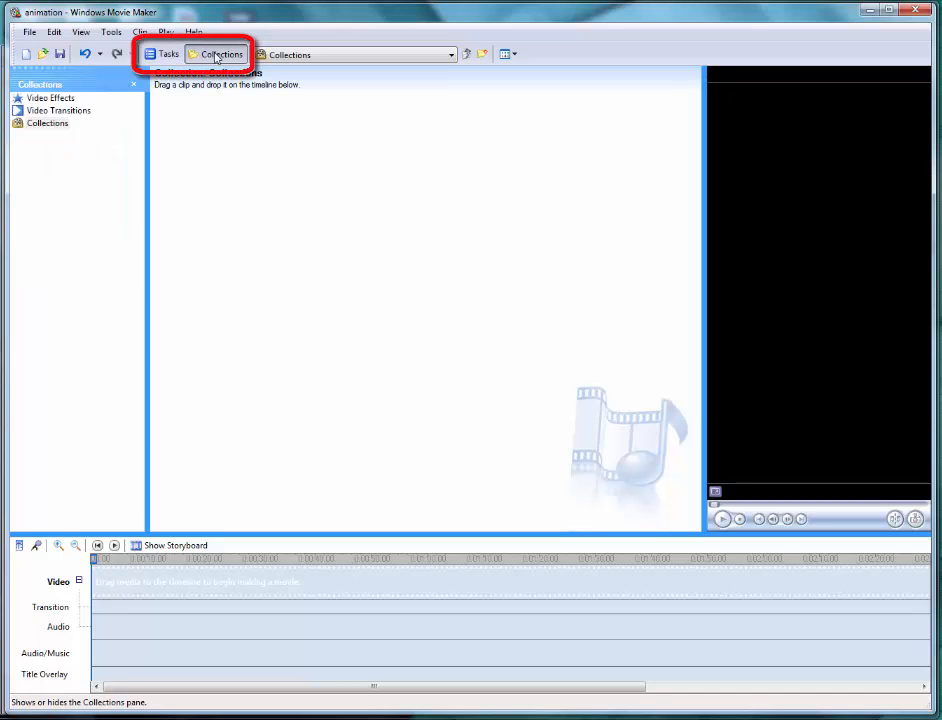
left_click(162, 56)
left_click(208, 55)
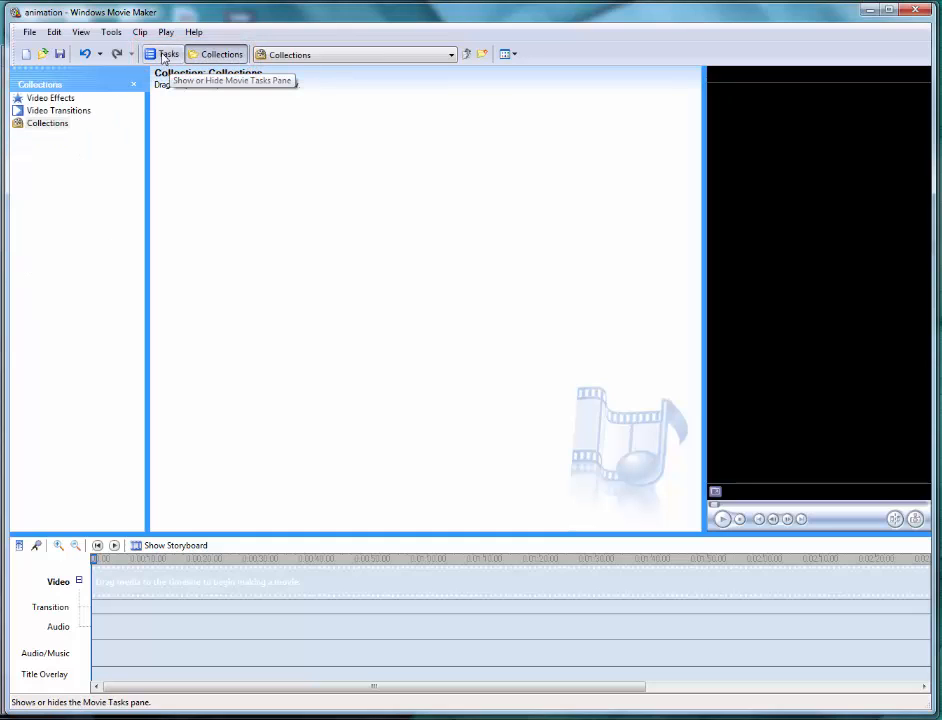
left_click(162, 56)
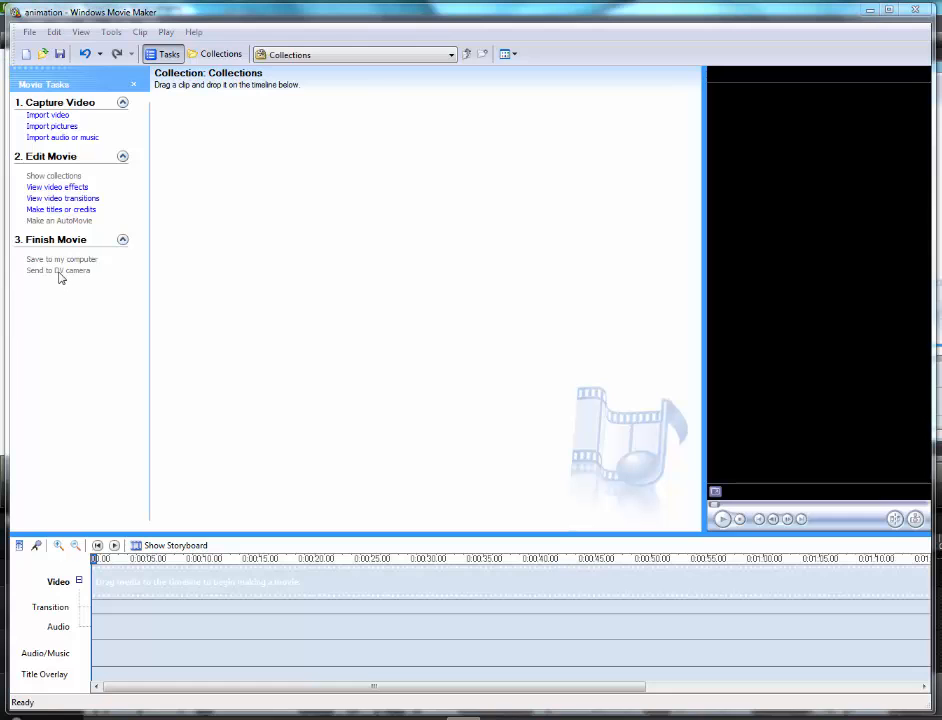
- Switch between the storyboard and timeline views of the project, ending on the timeline
left_click(183, 546)
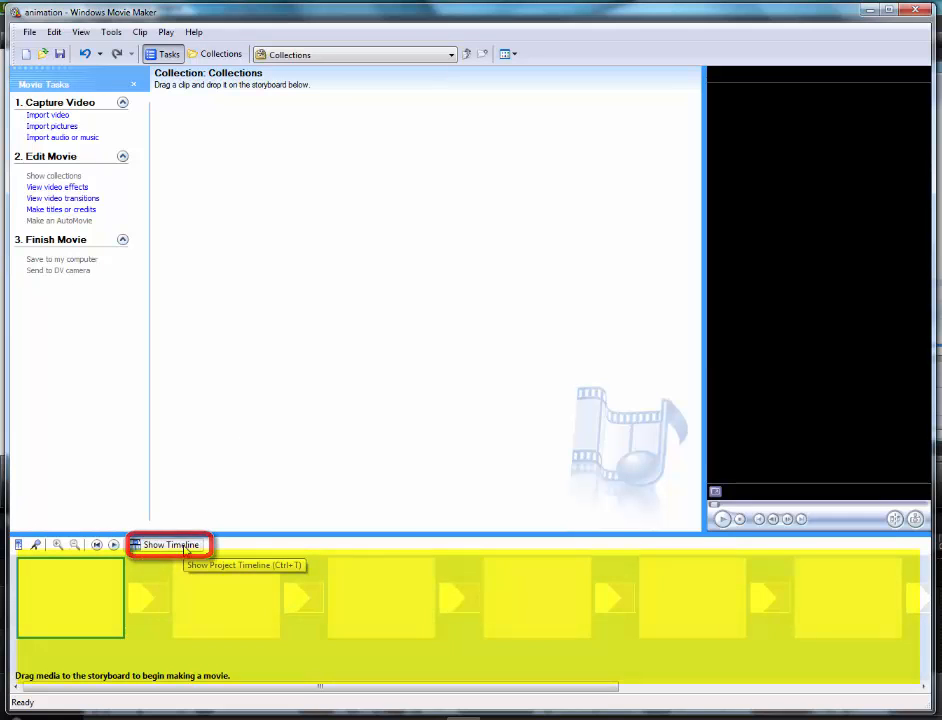
left_click(178, 546)
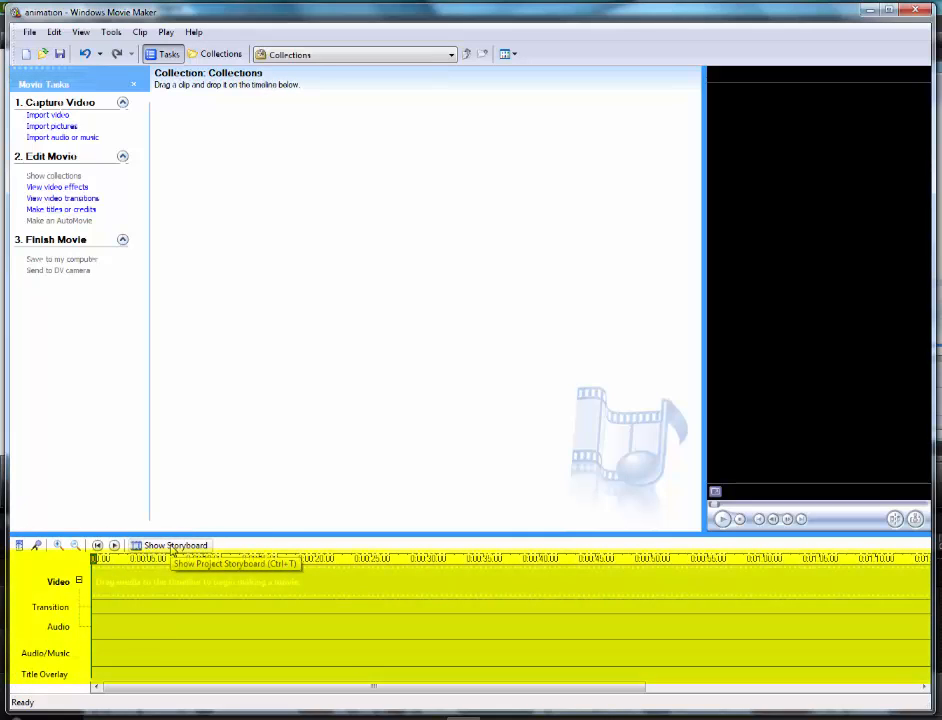
left_click(170, 546)
left_click(167, 546)
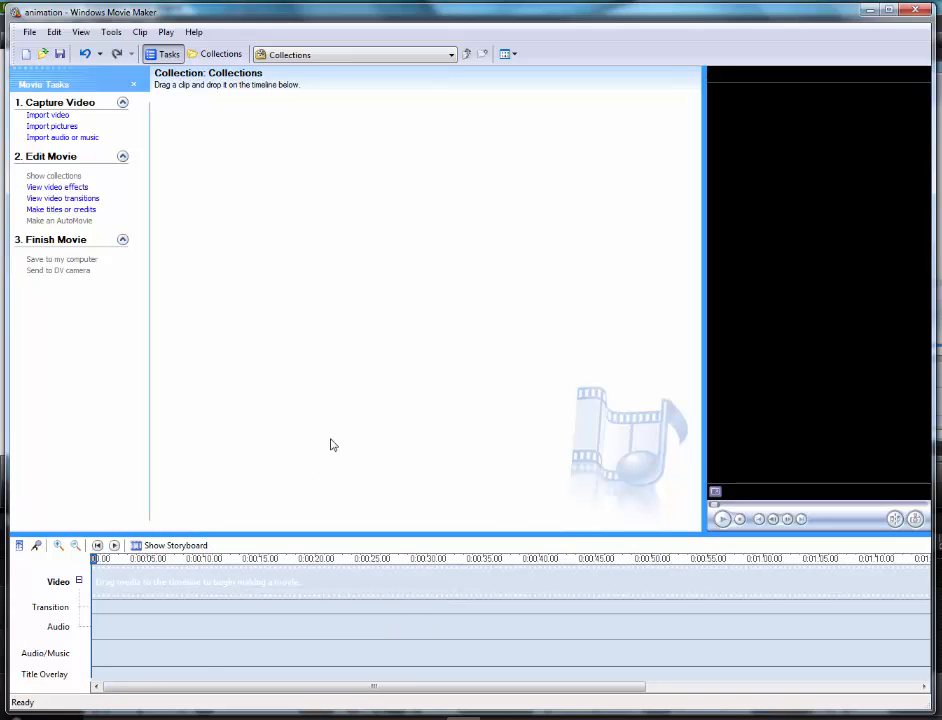
- Import all the exported slide pictures from the kitchen demo folder into the collection
left_click(54, 128)
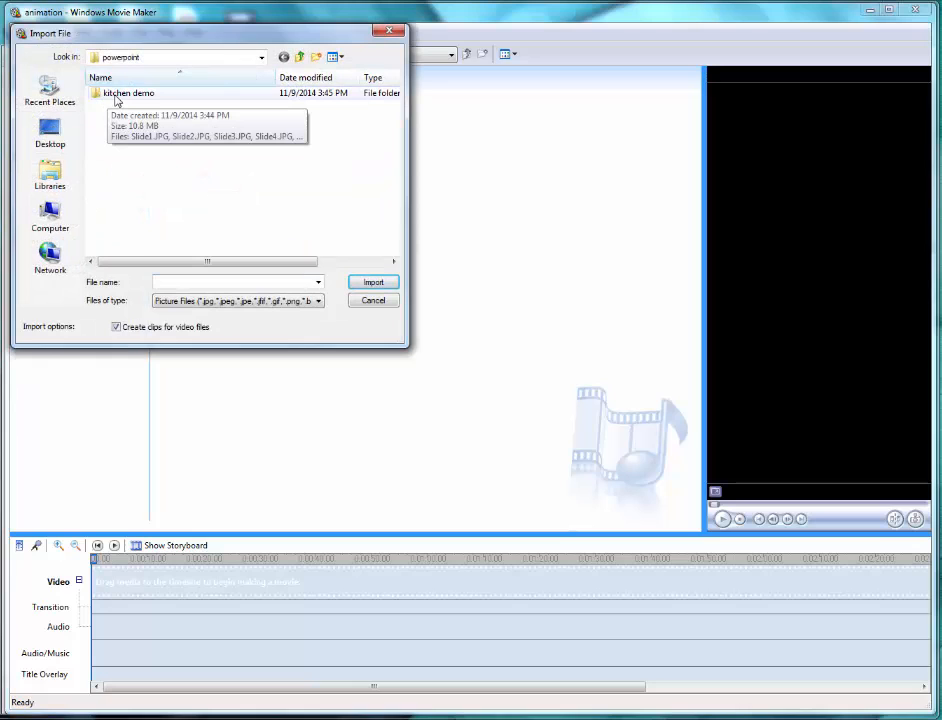
double_click(115, 96)
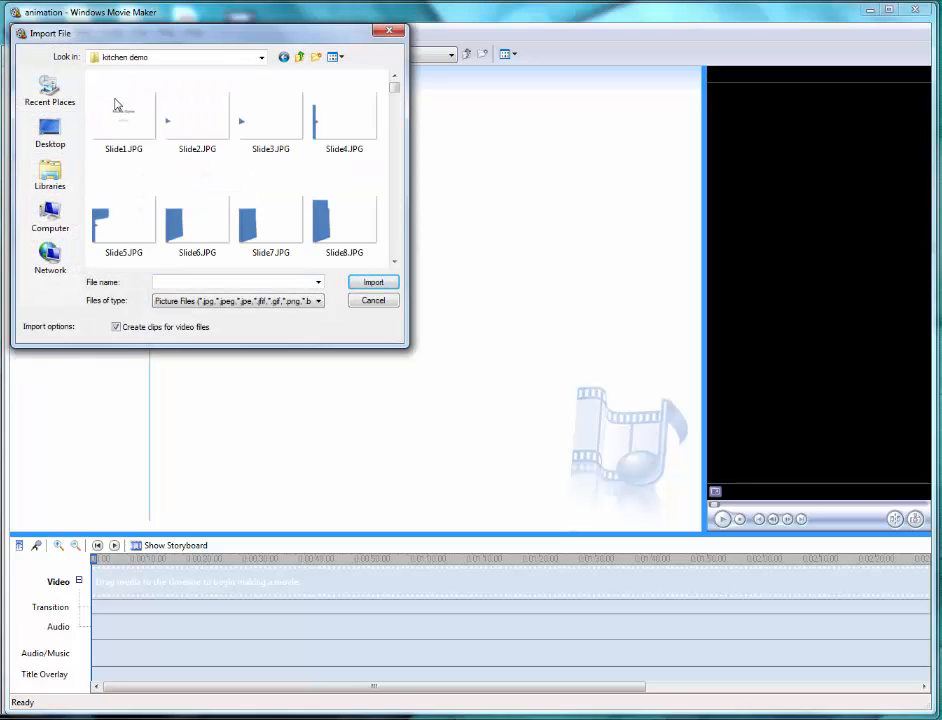
left_click(111, 122)
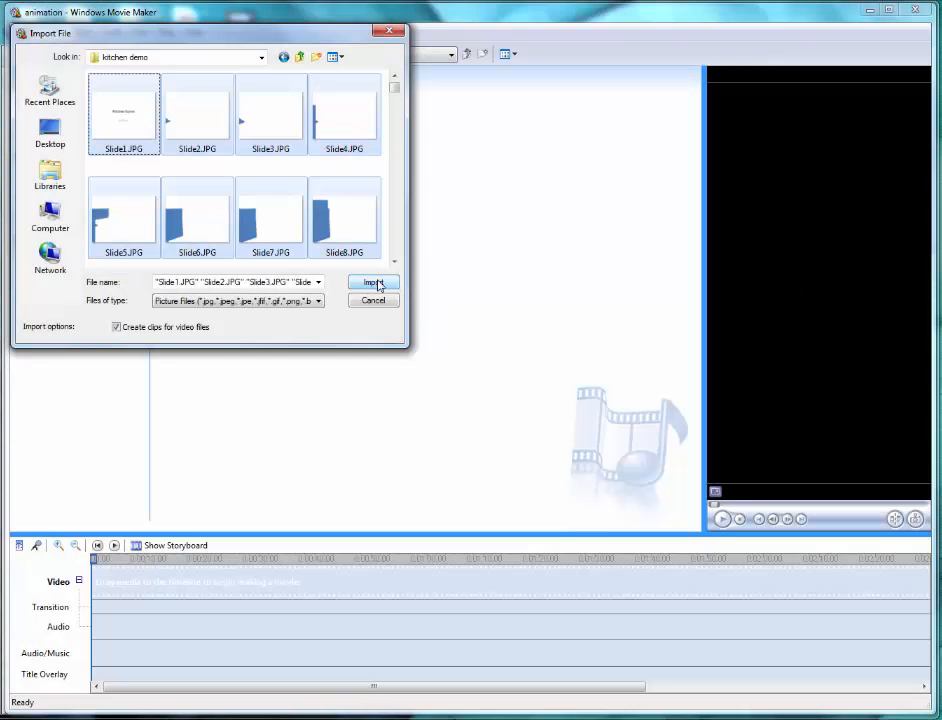
left_click(378, 282)
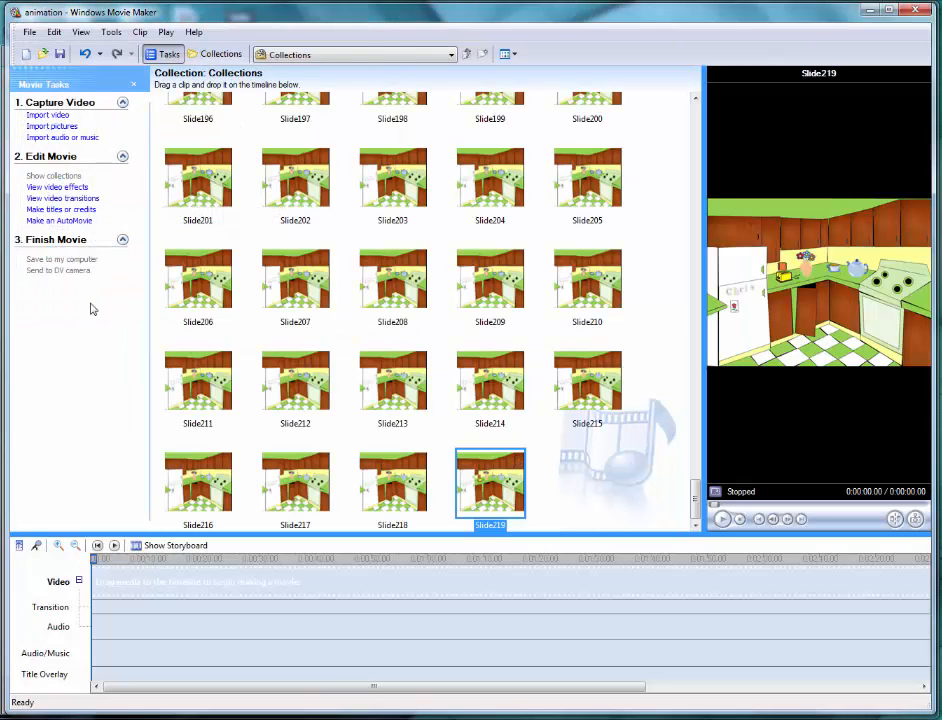
- Add all the imported slide pictures in the collection to the timeline's video track
left_click(396, 272)
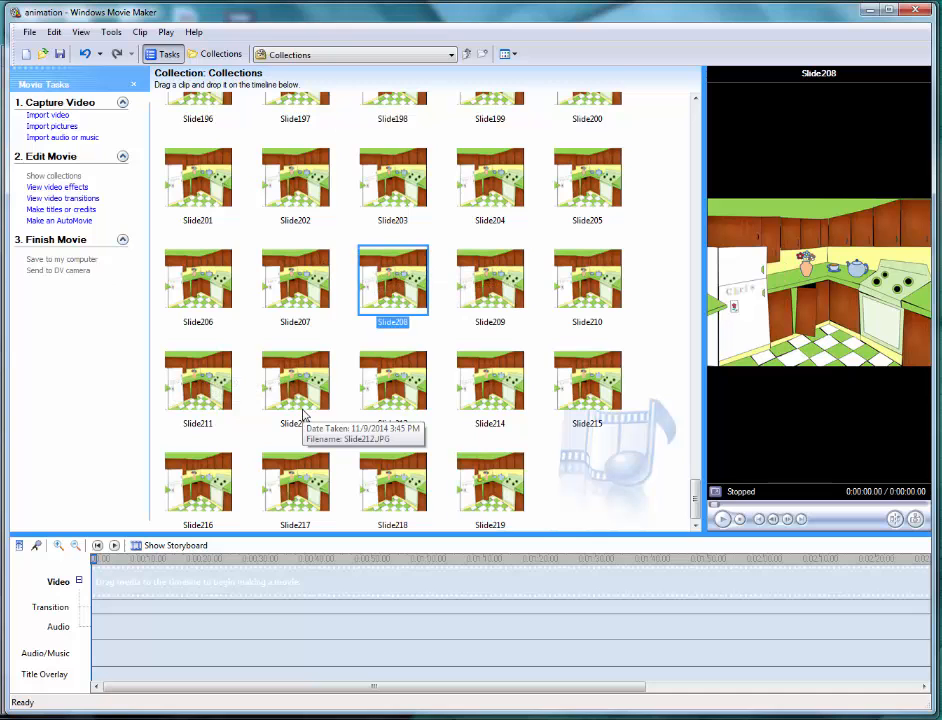
key("ctrl+a")
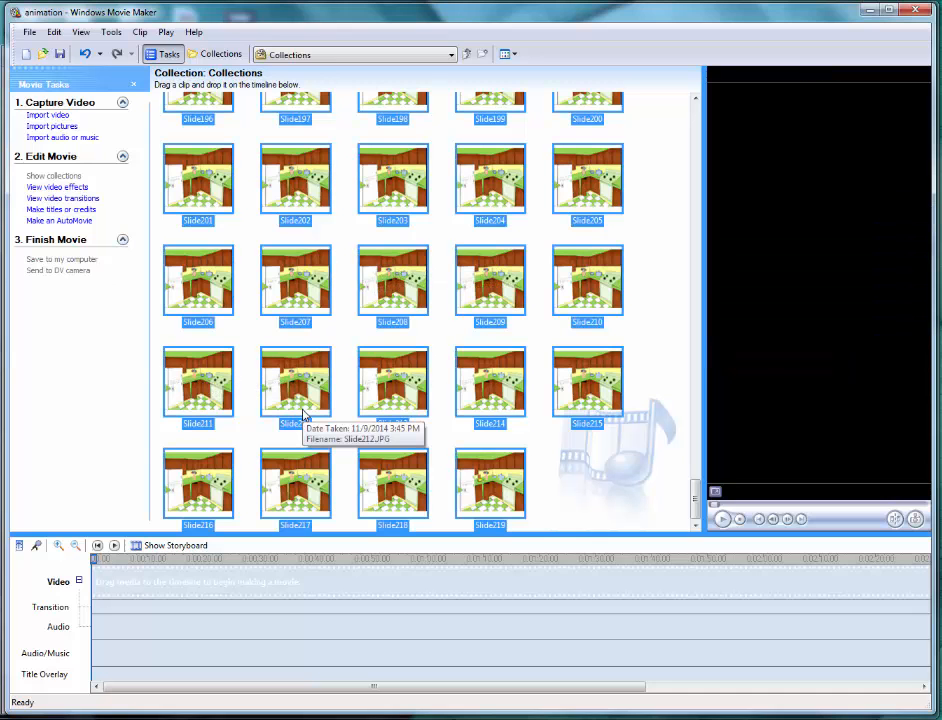
right_click(191, 163)
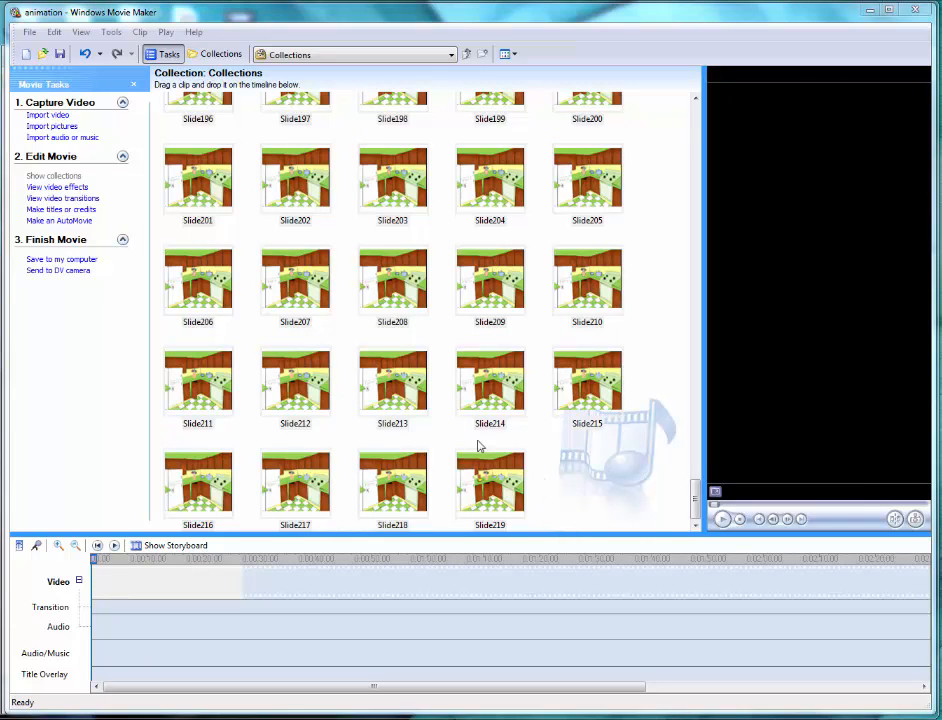
left_click(58, 545)
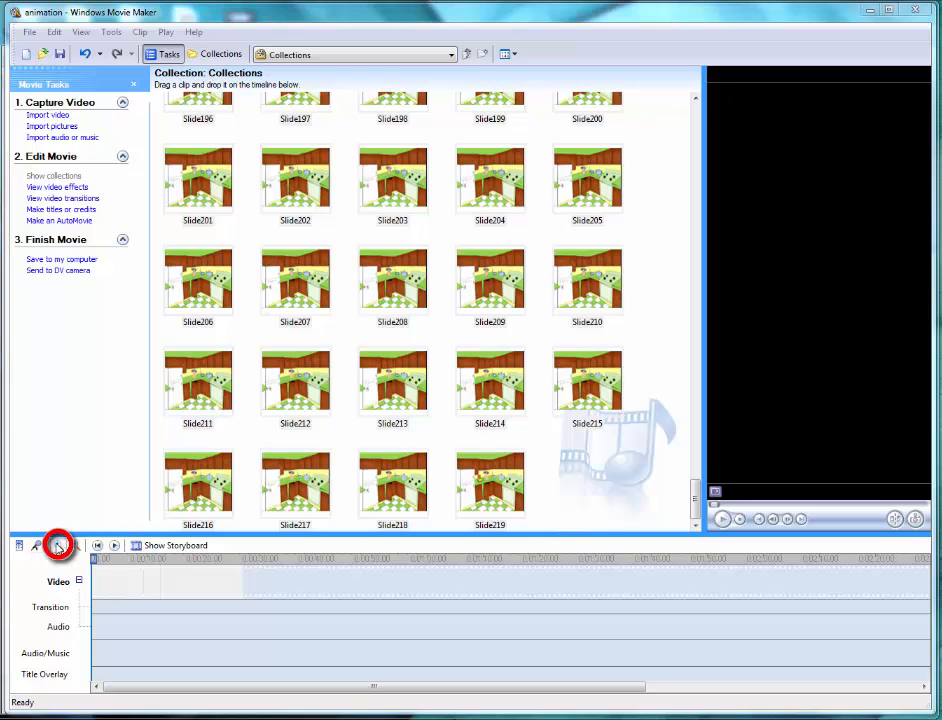
left_click_drag(348, 687, 256, 710)
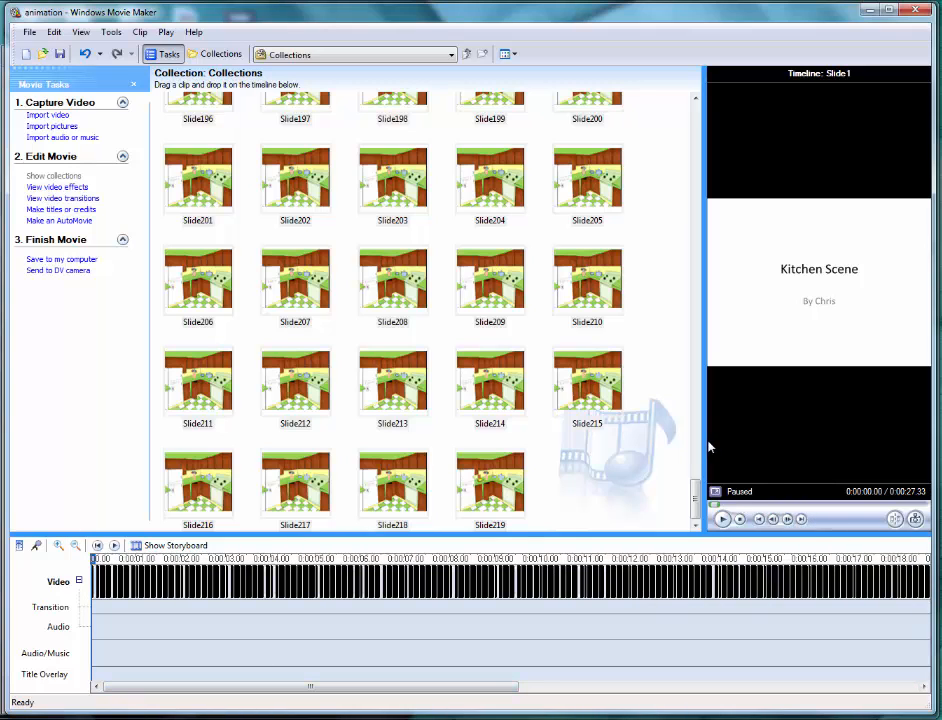
- Enlarge the preview monitor and play the opening slides of the movie
left_click_drag(705, 439, 515, 440)
left_click(532, 519)
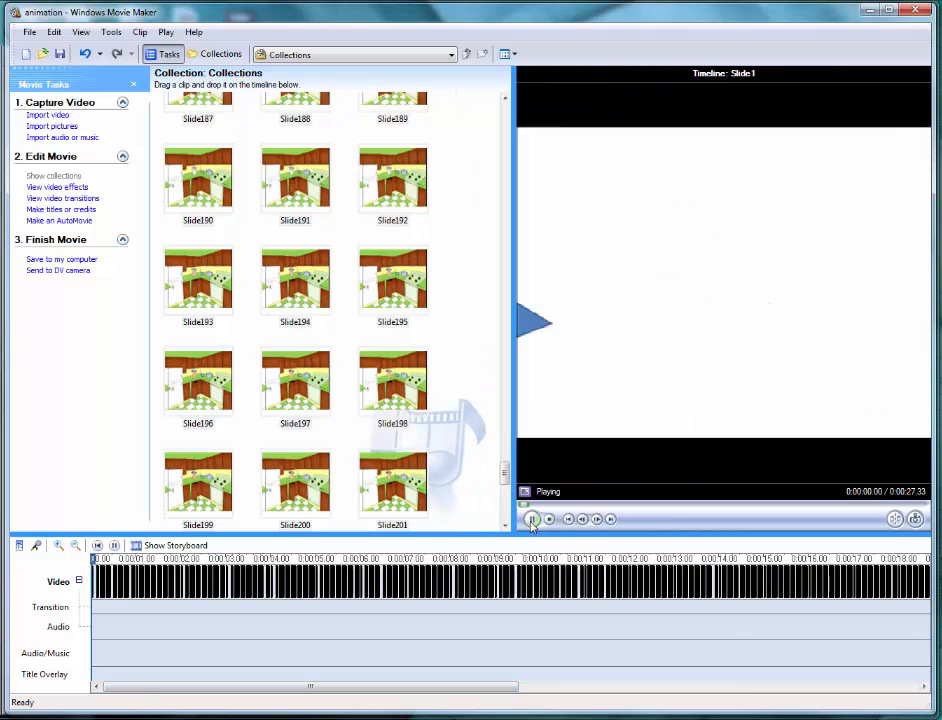
left_click(532, 519)
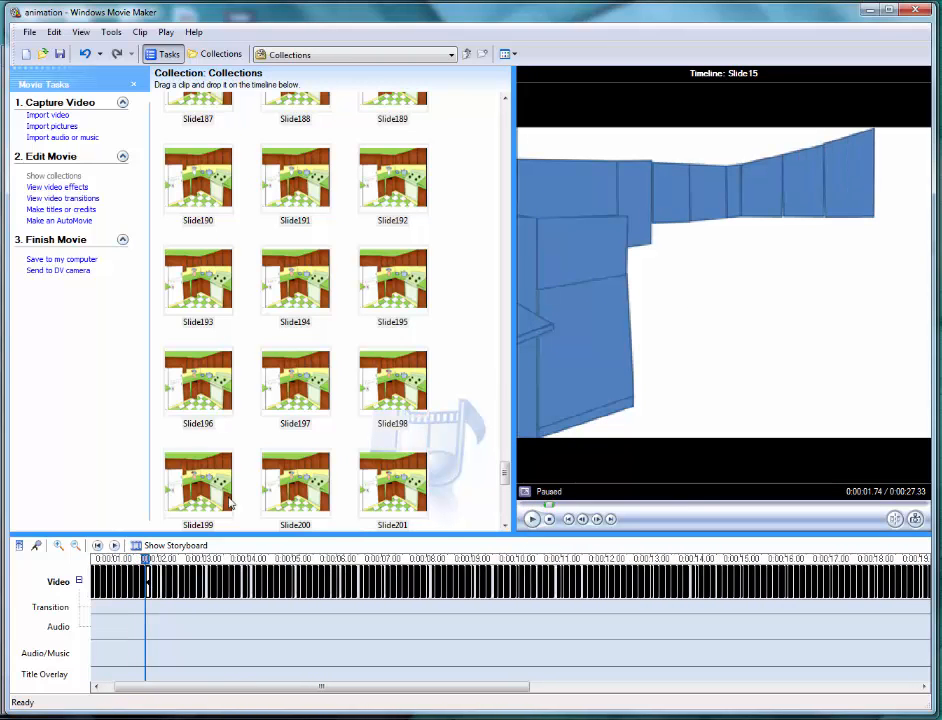
- Delete the Slide1 title picture from the start of the timeline
left_click_drag(139, 689, 105, 631)
left_click(58, 545)
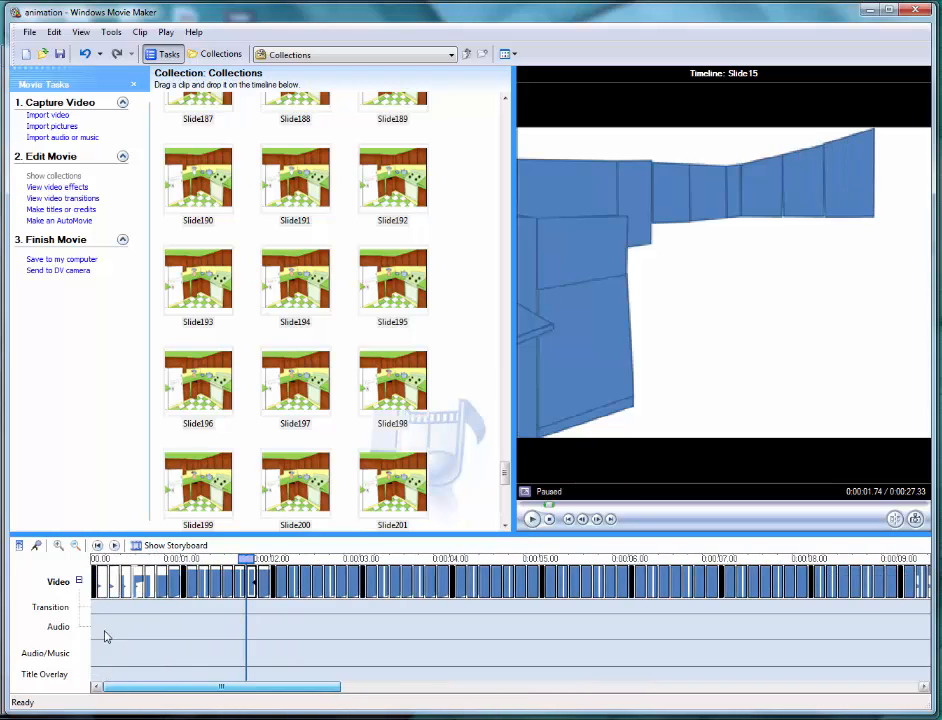
left_click(96, 580)
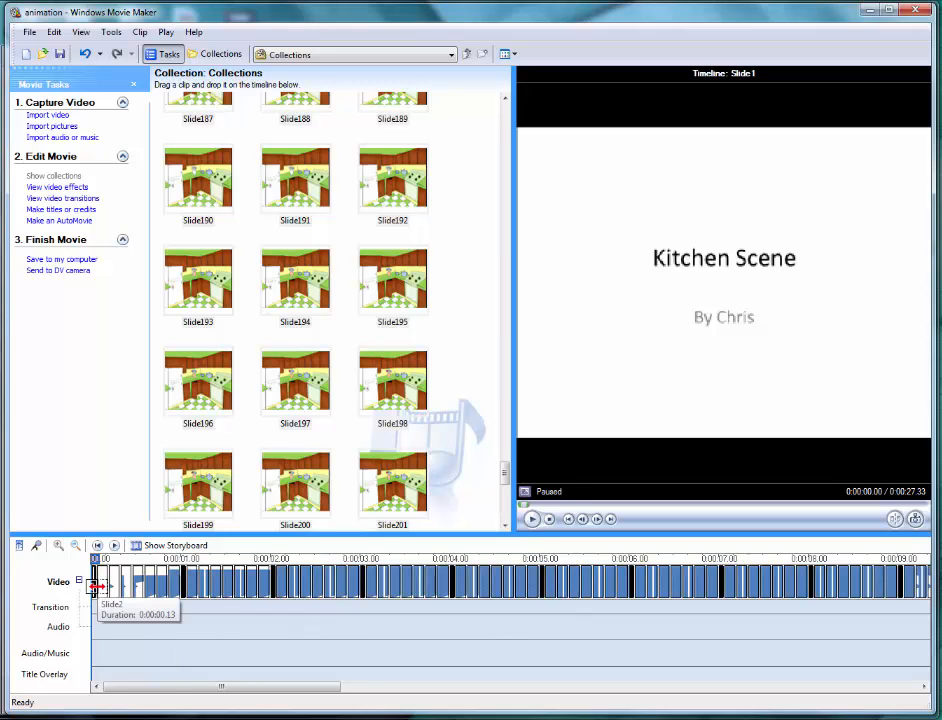
key("Delete")
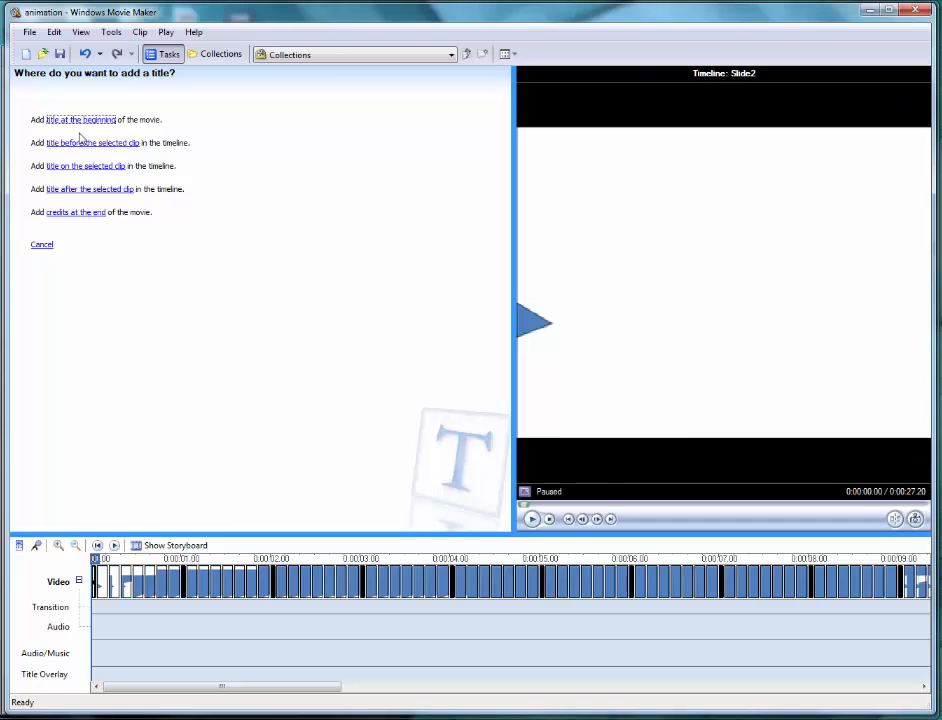
- Create a title at the beginning of the movie reading "Kitchen Scene", with a second line crediting the author by full name
left_click(73, 121)
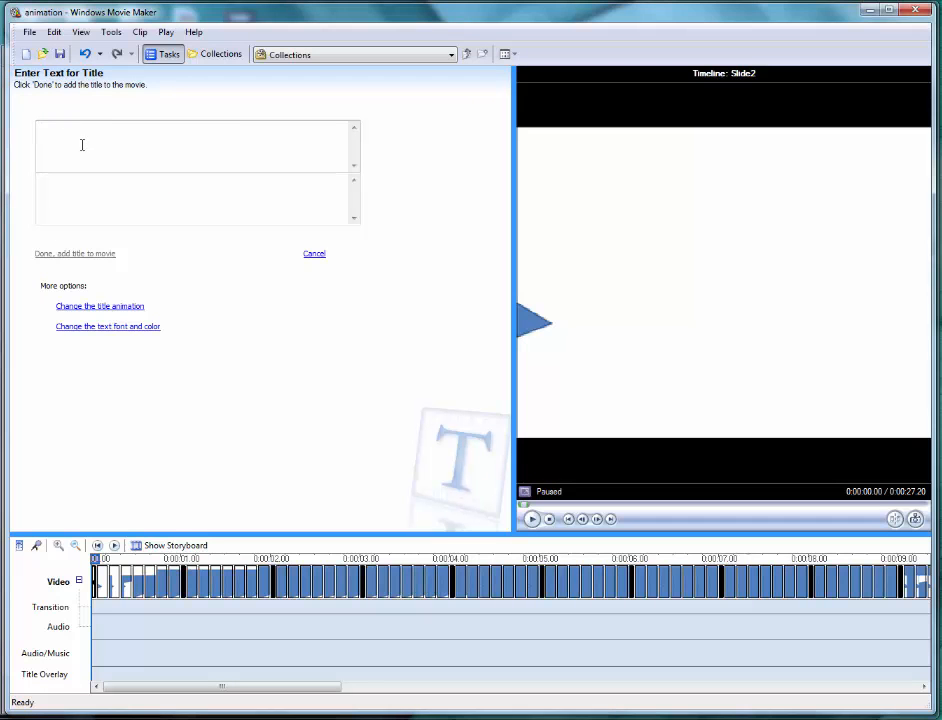
type("Kitchen Scene")
left_click(124, 205)
type("by Chris clementi")
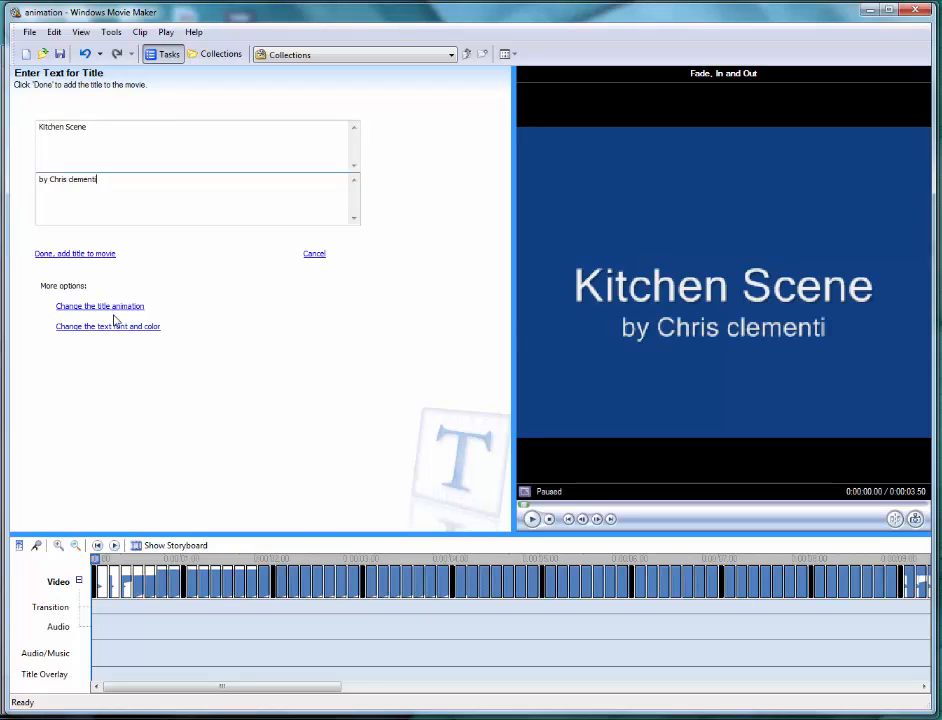
- Set the title's font to "a song for jennifer bold" and its background color to black
left_click(110, 327)
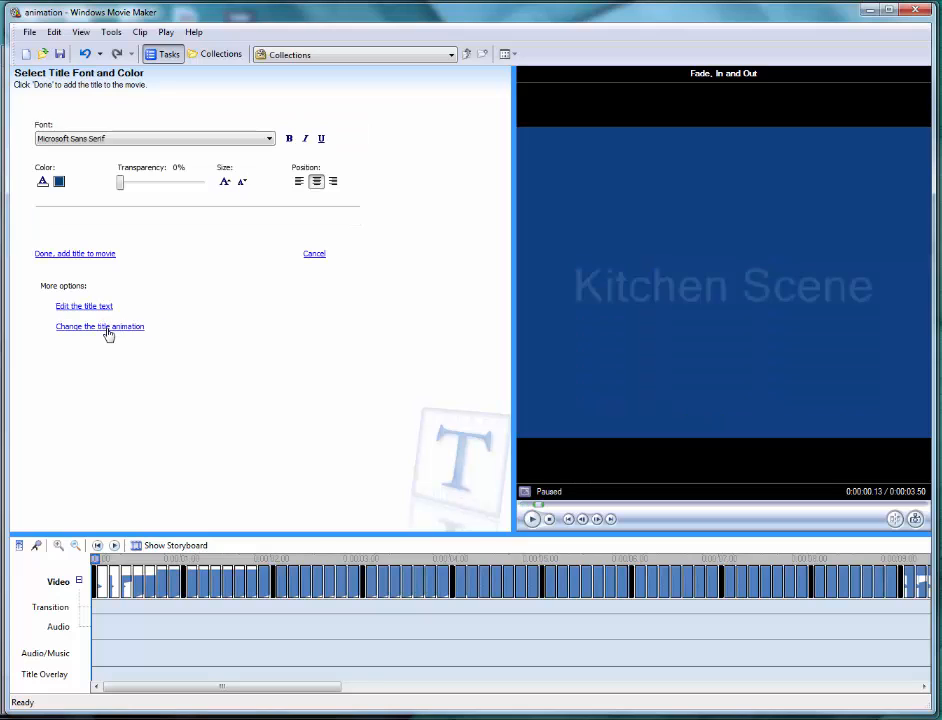
left_click(231, 139)
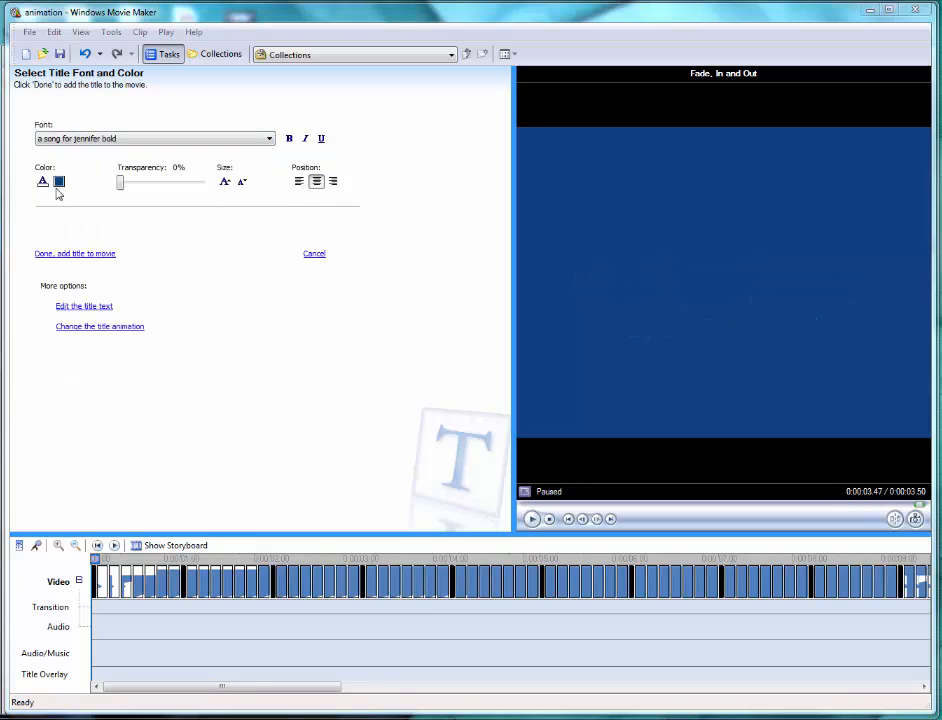
left_click(59, 183)
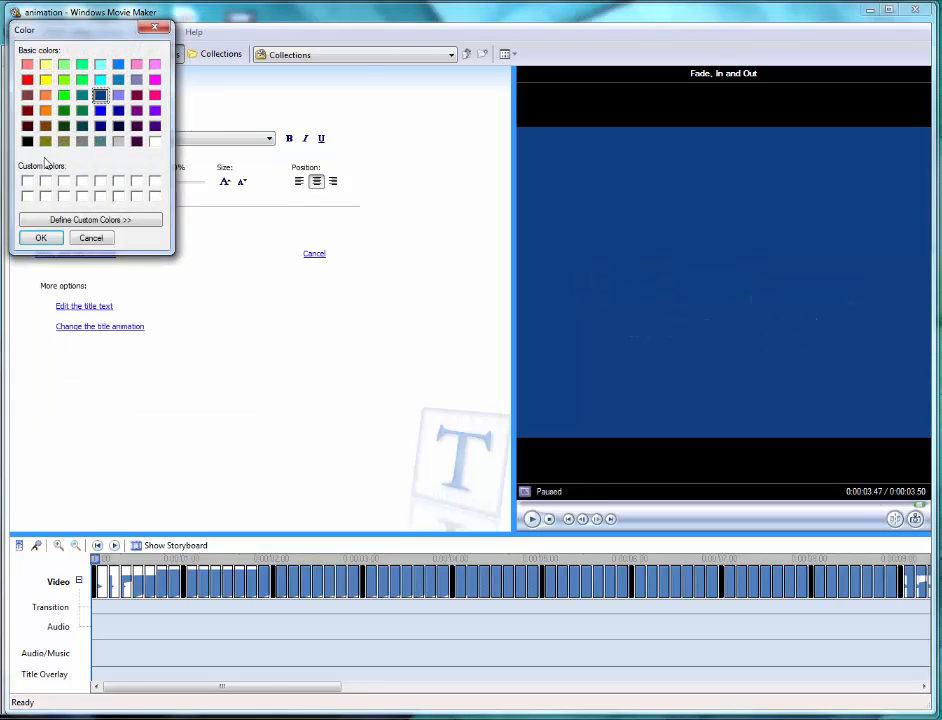
left_click(28, 141)
left_click(41, 239)
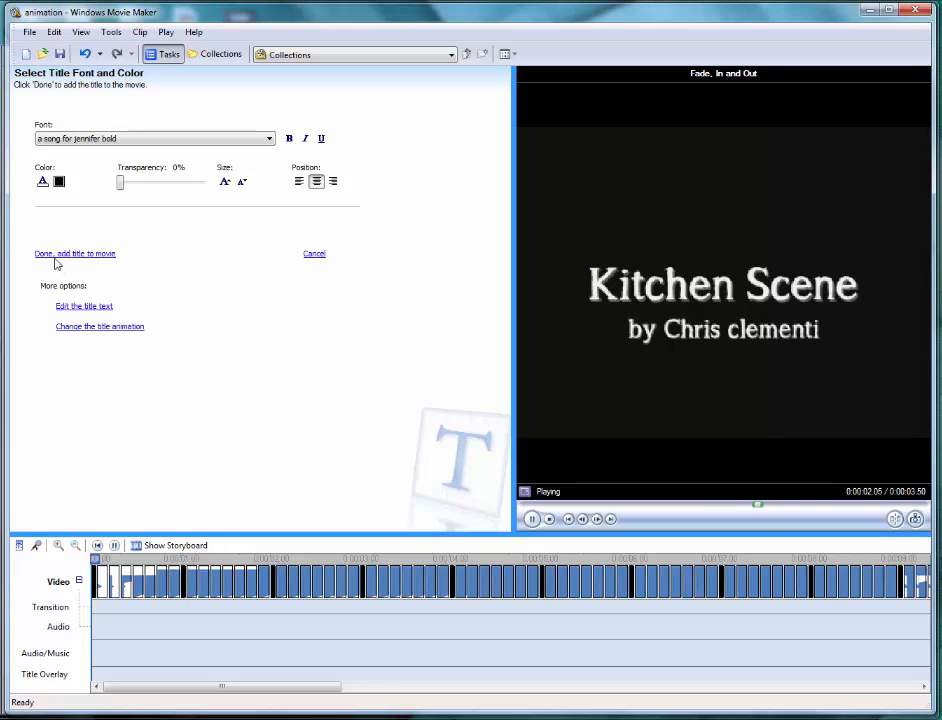
- Capitalize the author's surname in the title's second line and add the title to the movie
left_click(62, 308)
left_click(72, 180)
key("Delete")
type("C")
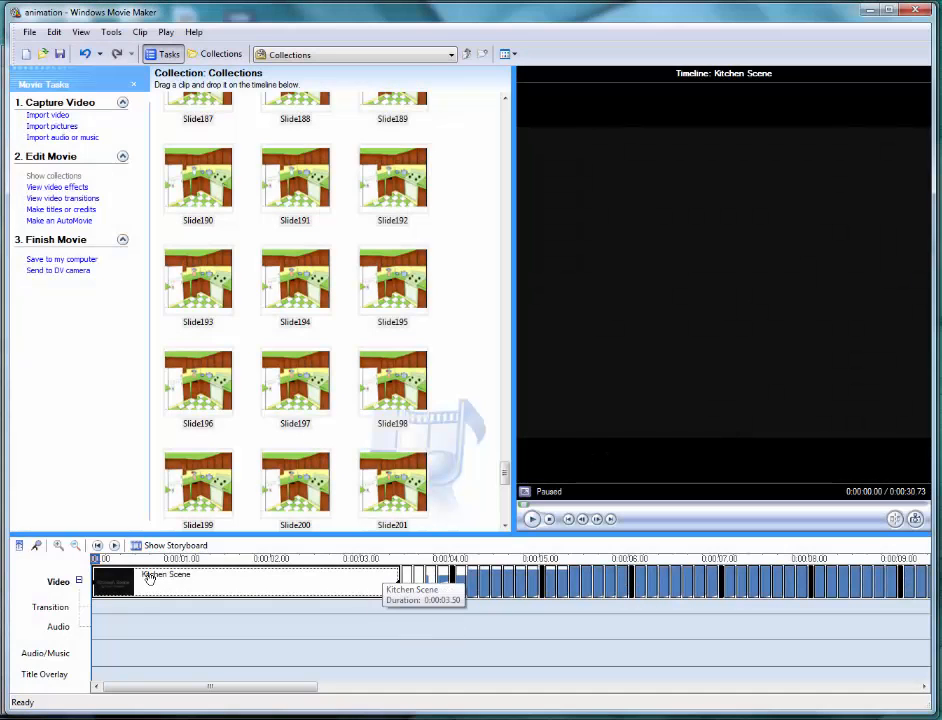
- Preview the Kitchen Scene title clip and trim its end to shorten it to about 2.8 seconds
mouse_move(398, 580)
left_mouse_down()
mouse_move(368, 578)
mouse_move(397, 568)
left_mouse_up()
left_click(532, 518)
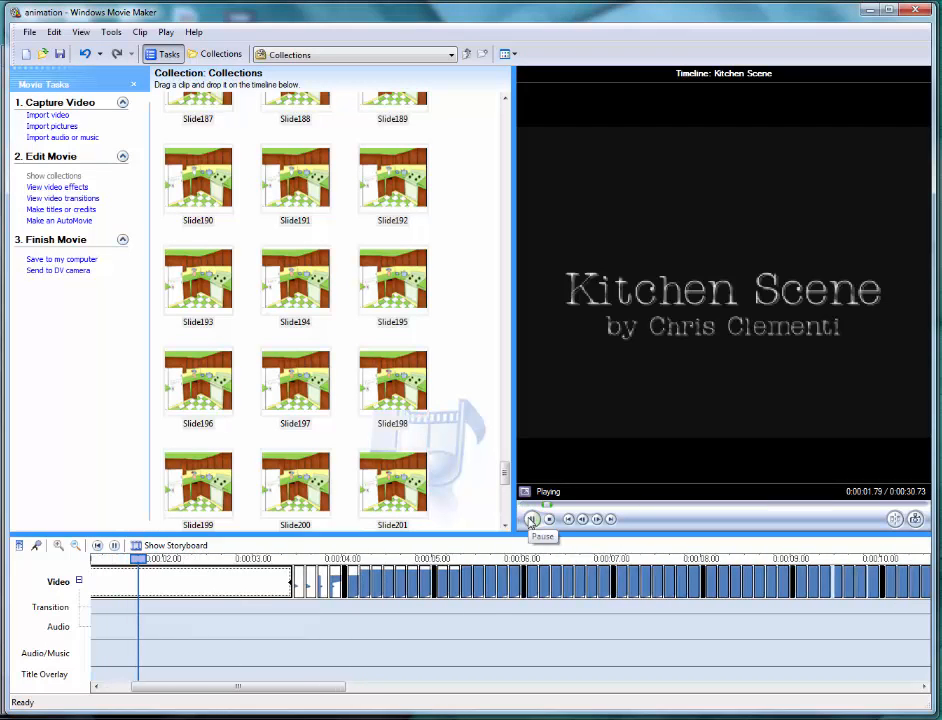
left_click(532, 518)
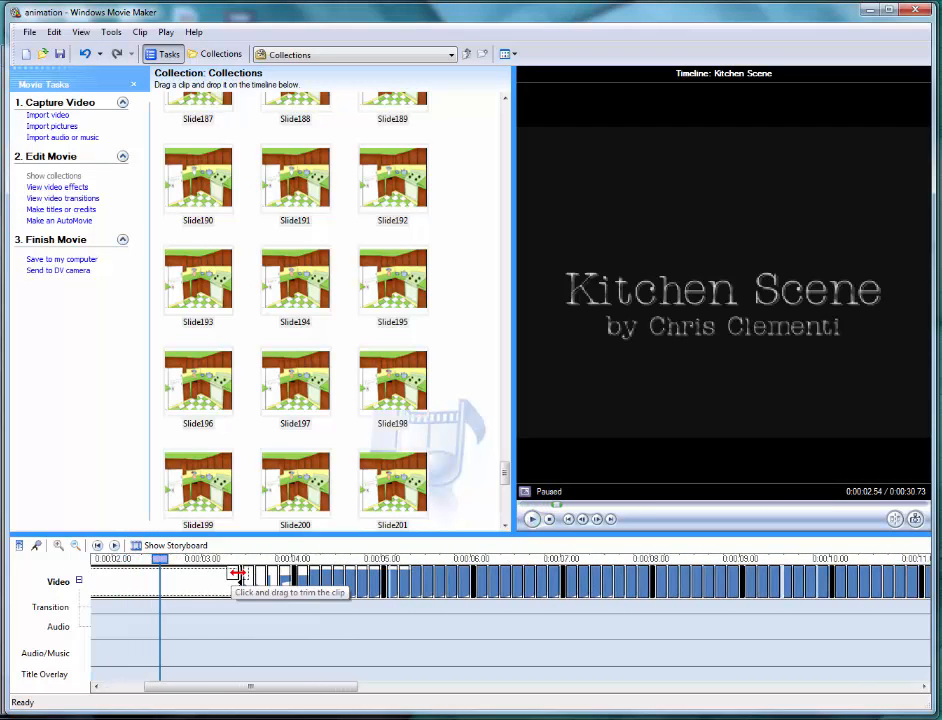
left_click_drag(237, 574, 180, 573)
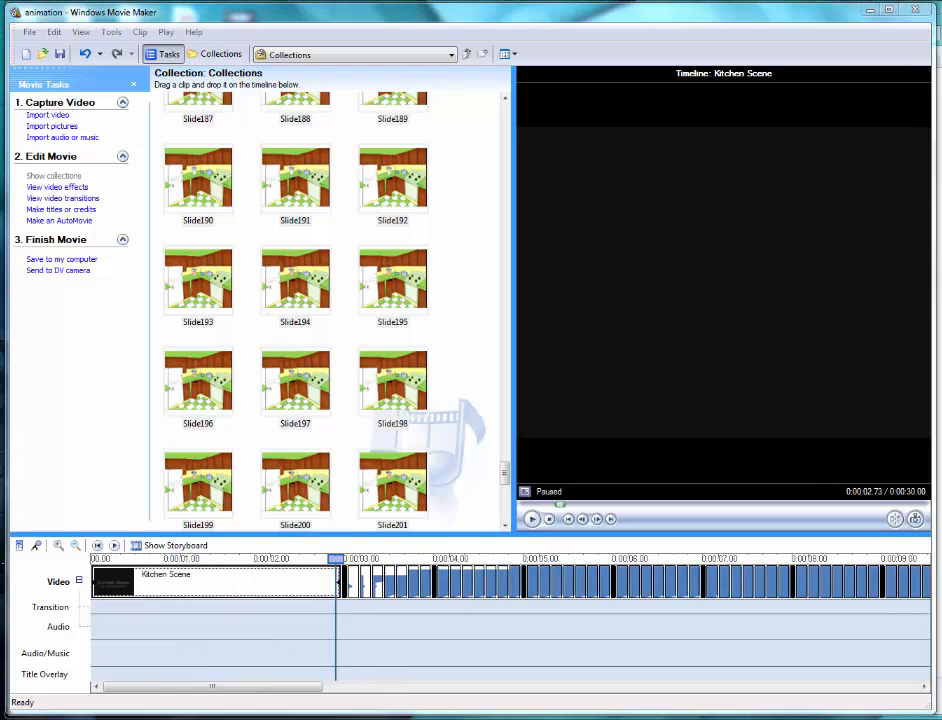
- Import the audio file StrangeZero.wav from the powerpoint folder on the desktop into the collection
left_click(158, 55)
left_click(52, 138)
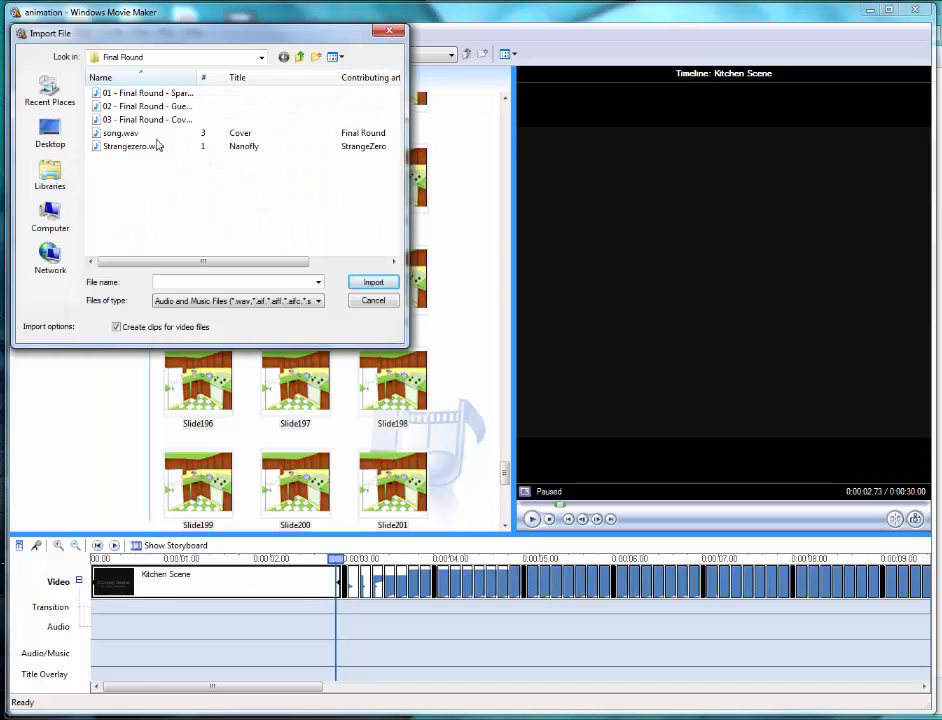
left_click(51, 132)
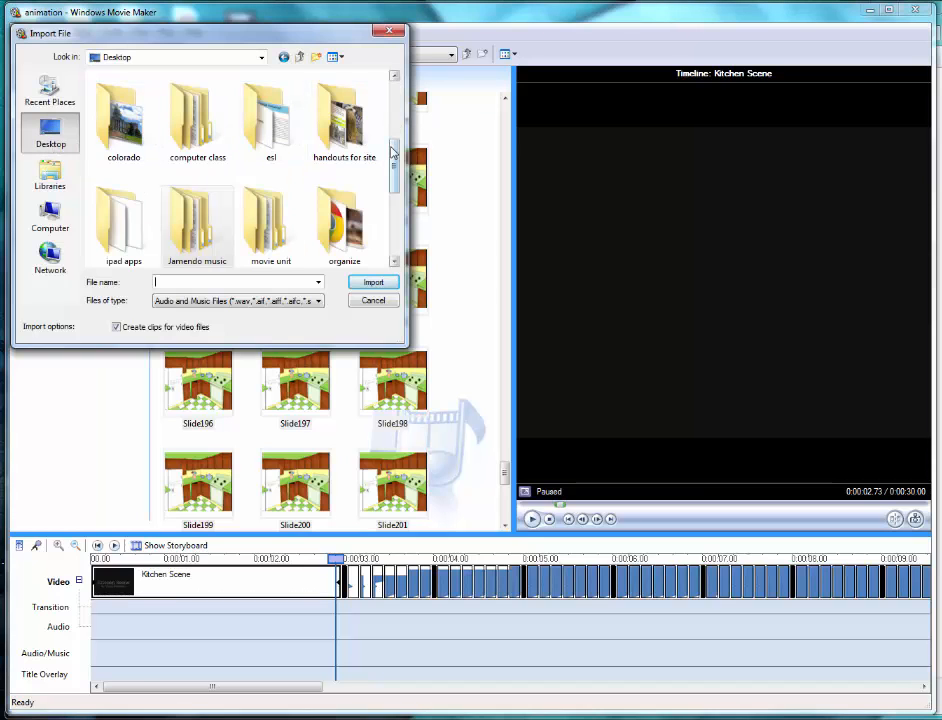
left_click_drag(393, 165, 201, 106)
double_click(201, 106)
double_click(130, 106)
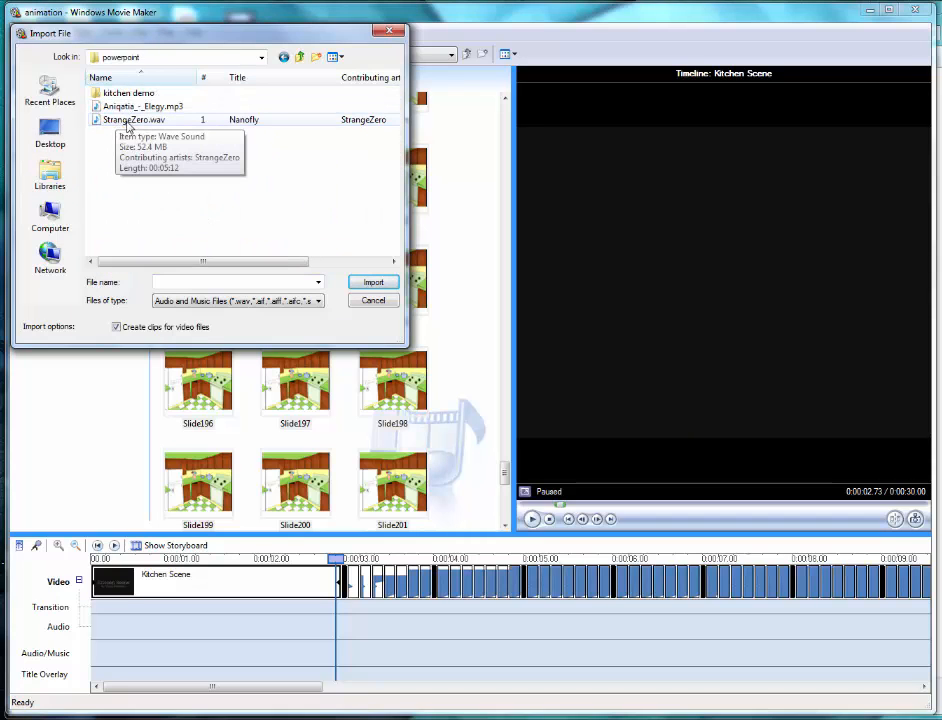
double_click(121, 121)
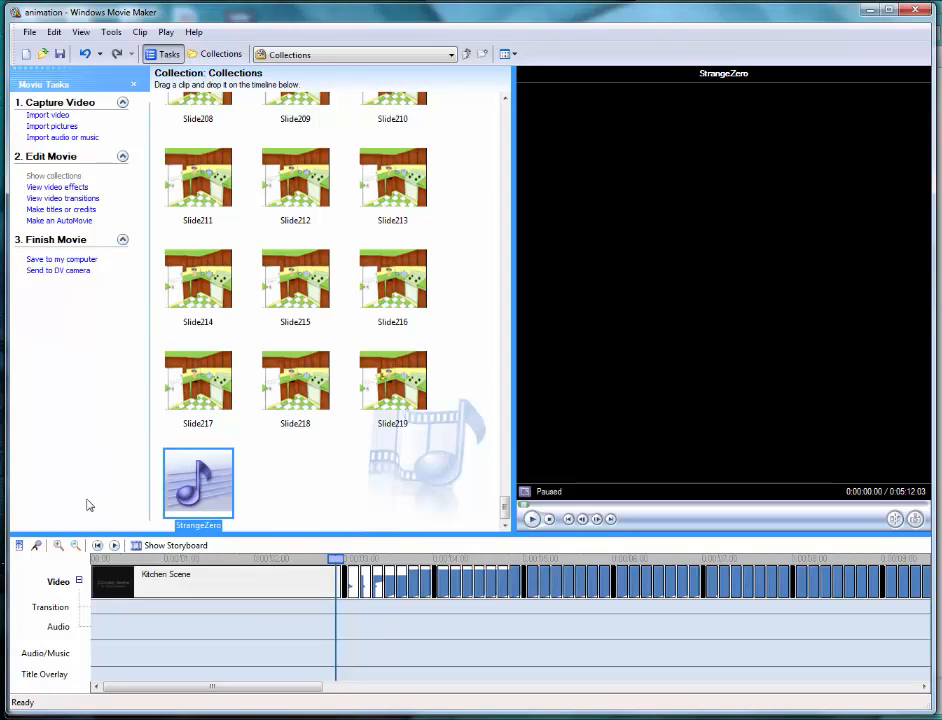
- Add the StrangeZero song to the Audio/Music track from the start of the timeline
right_click(210, 474)
left_click(220, 478)
mouse_move(120, 688)
left_mouse_down()
mouse_move(252, 690)
mouse_move(104, 697)
left_mouse_up()
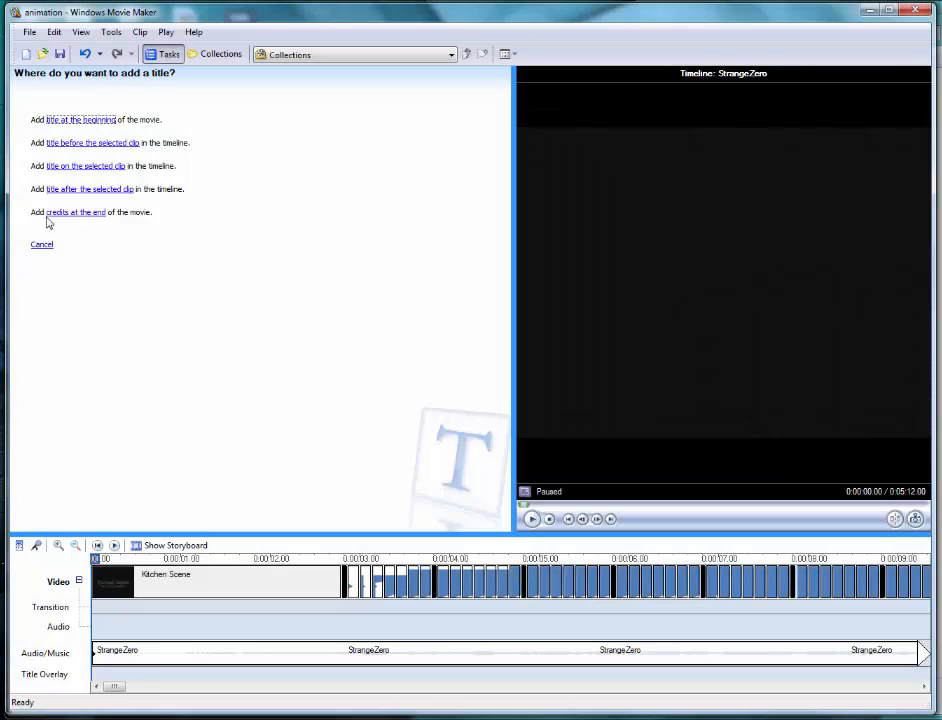
- Add end credits headed "Special Thanks" with the entry "Music", "Nanofly by Strange Zero" and "Jamendo.com" on the line below
left_click(67, 217)
type("Special Thanks")
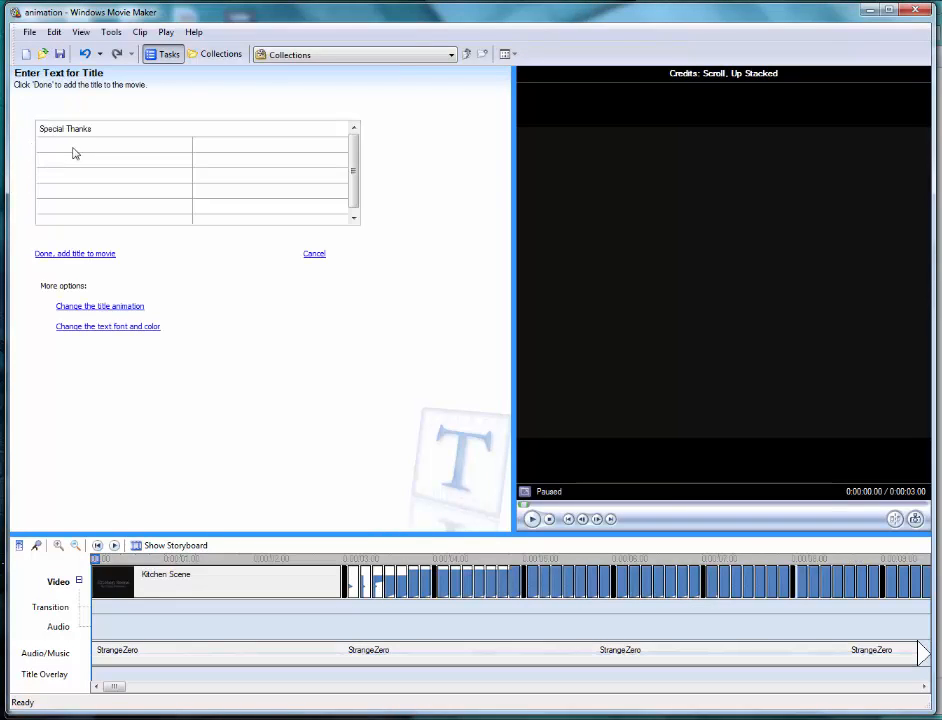
left_click(89, 144)
type("Music")
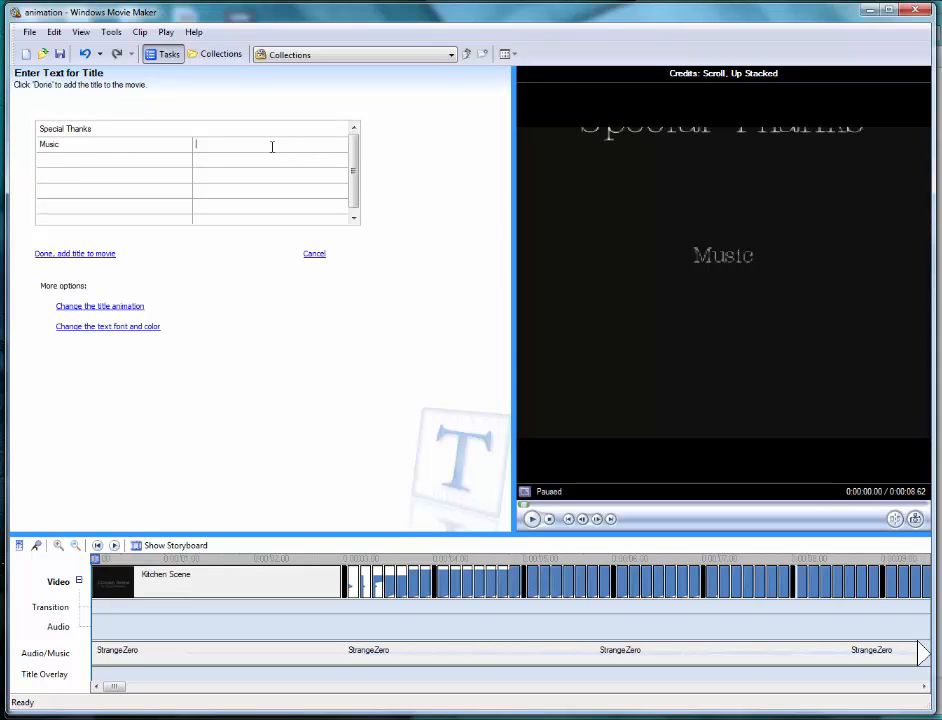
type("Nanofly by Strange Zero")
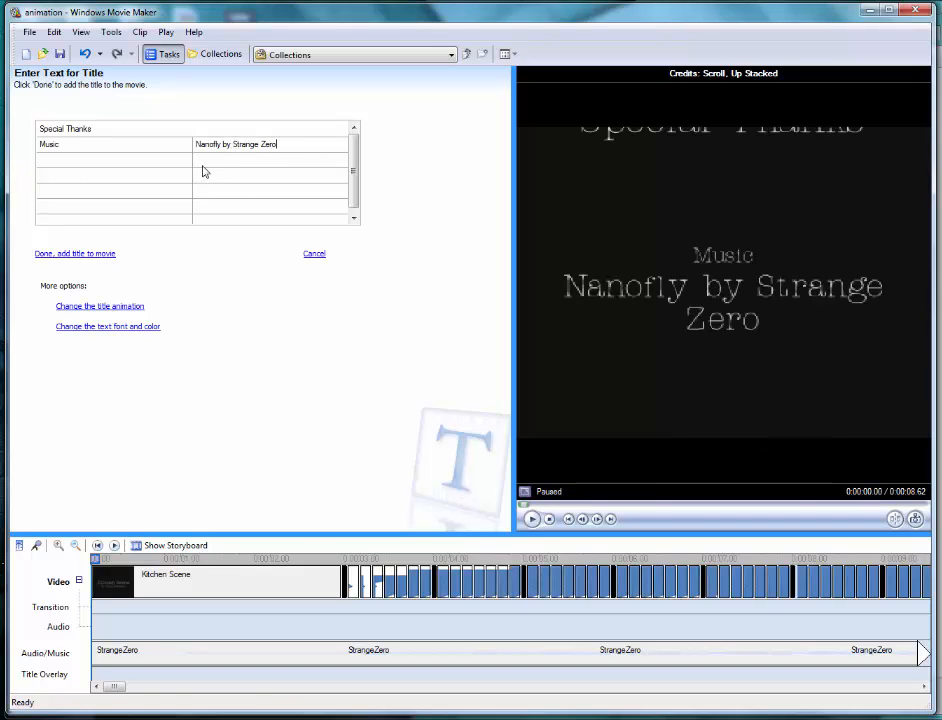
left_click(247, 155)
type("Jamendo.com")
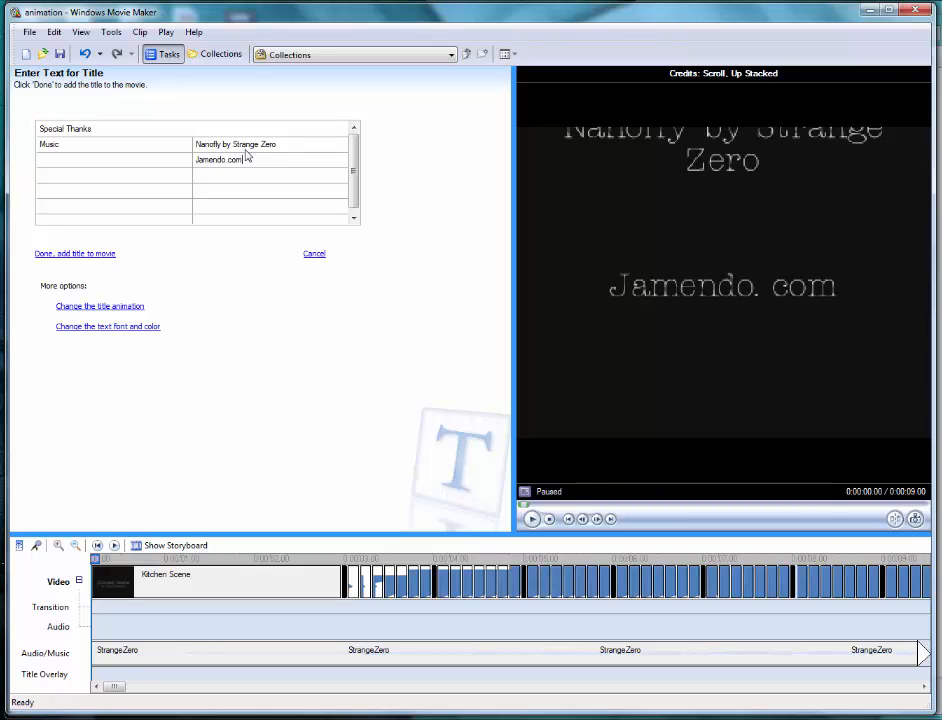
left_click(80, 258)
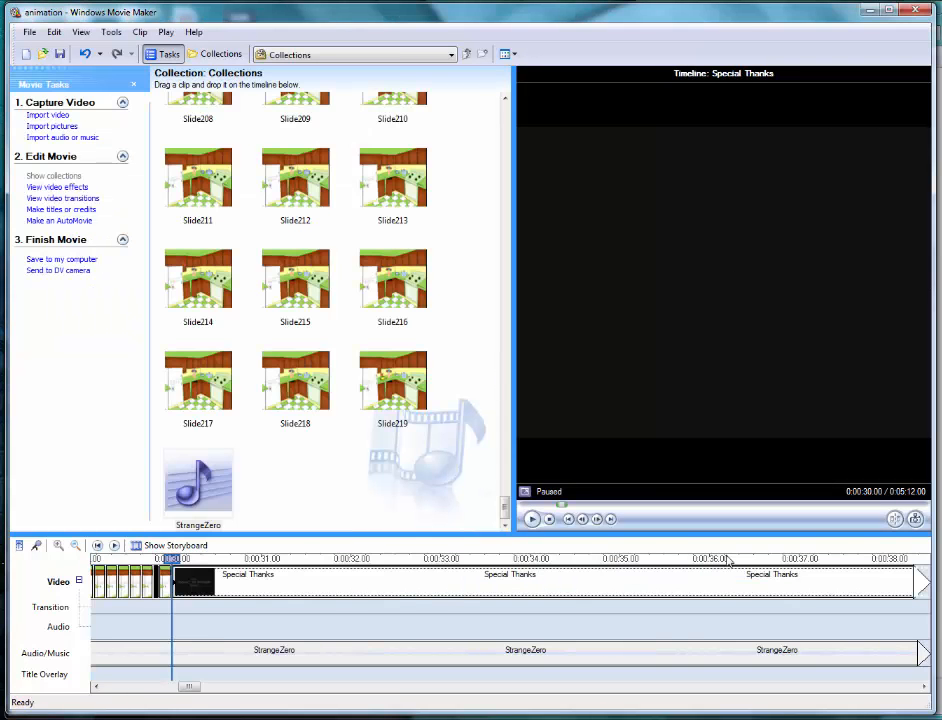
- Preview the Special Thanks credits and trim the clip to end at about 0:00:36 on the timeline
left_click_drag(185, 688, 184, 714)
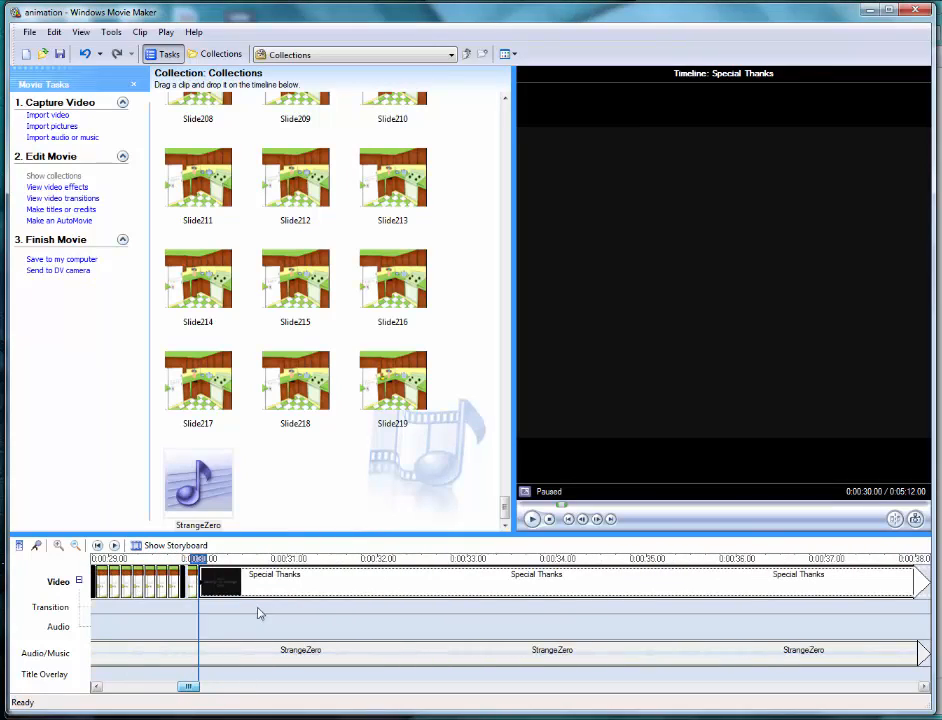
left_click(532, 518)
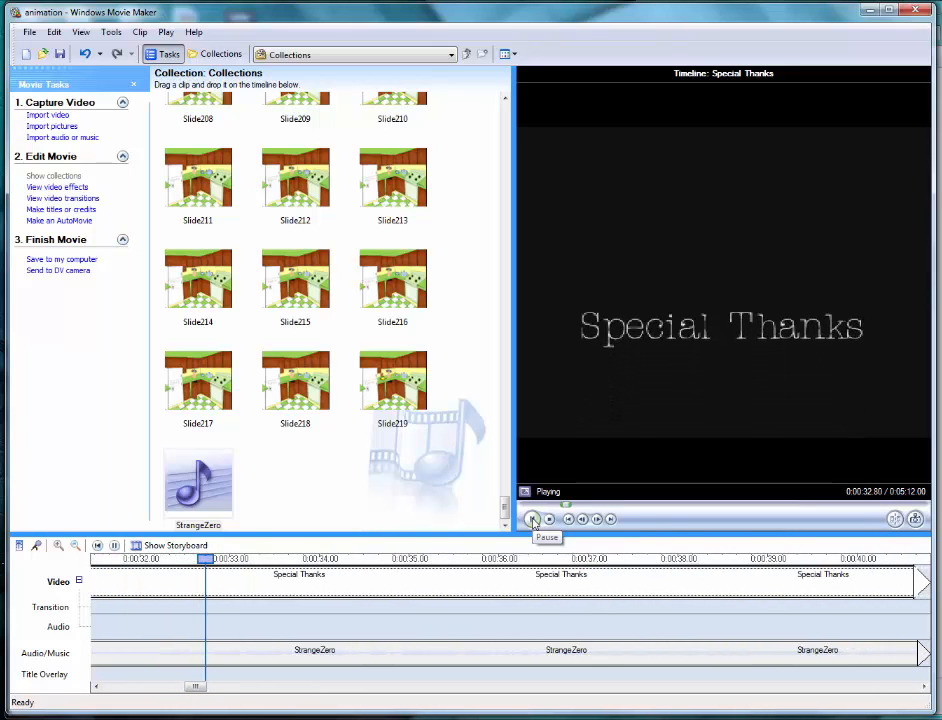
left_click(532, 518)
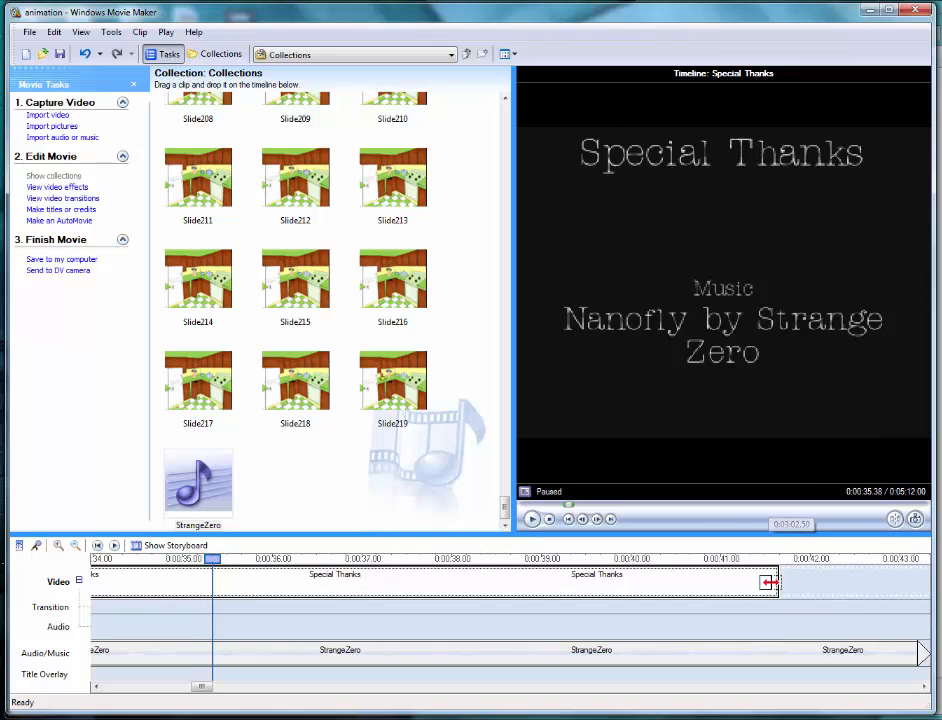
left_click_drag(771, 586, 286, 583)
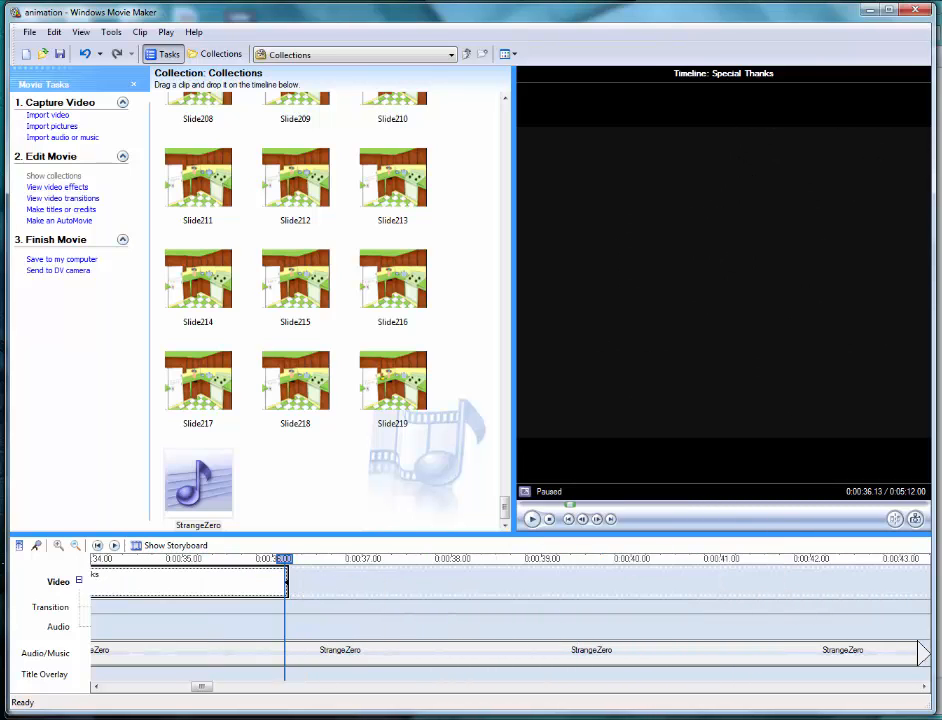
- Shorten the Special Thanks credits clip to end at about 0:00:34.4 and preview it from the last slide
left_click_drag(203, 693, 189, 690)
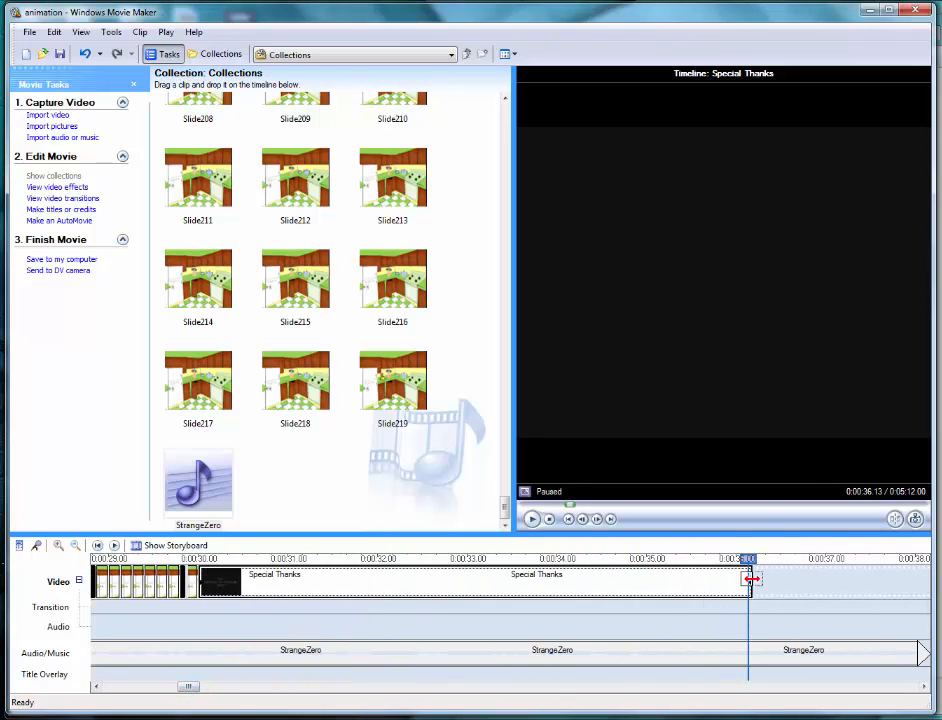
left_click_drag(750, 573, 587, 573)
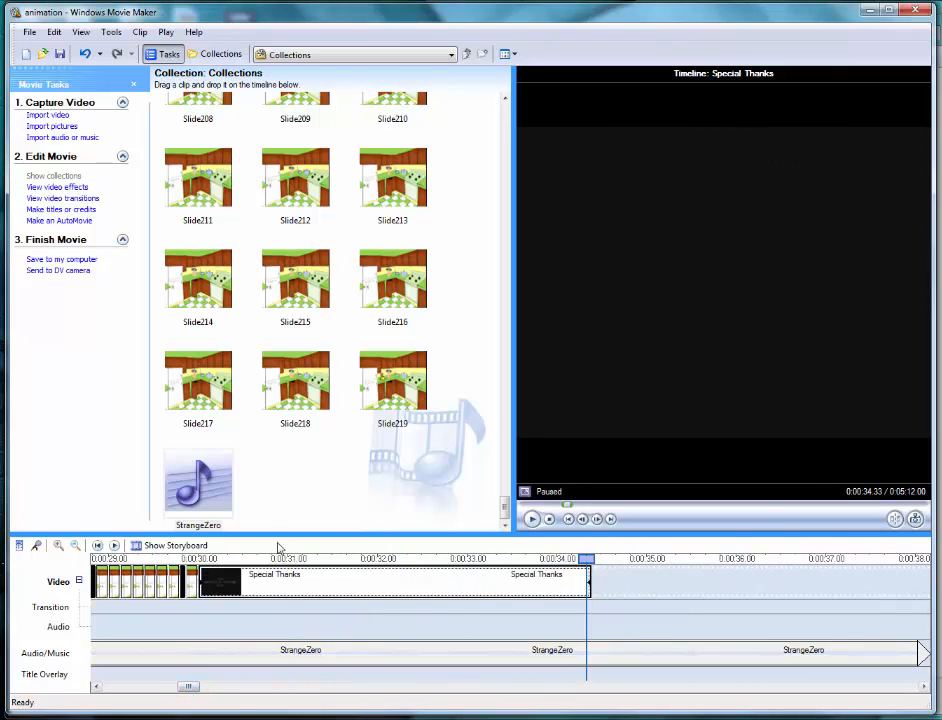
left_click(188, 561)
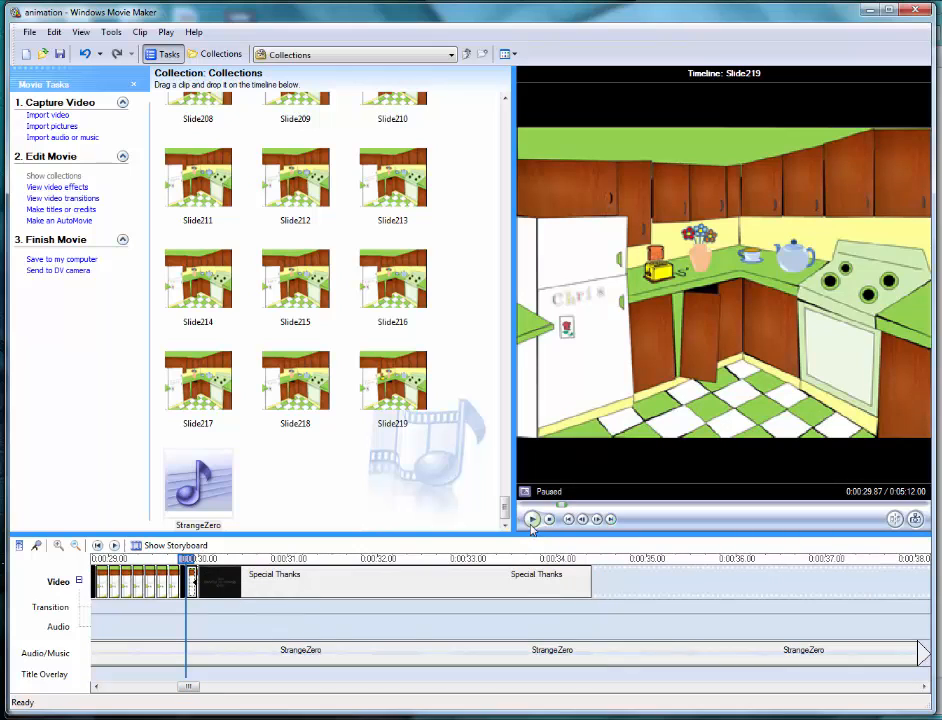
left_click(532, 519)
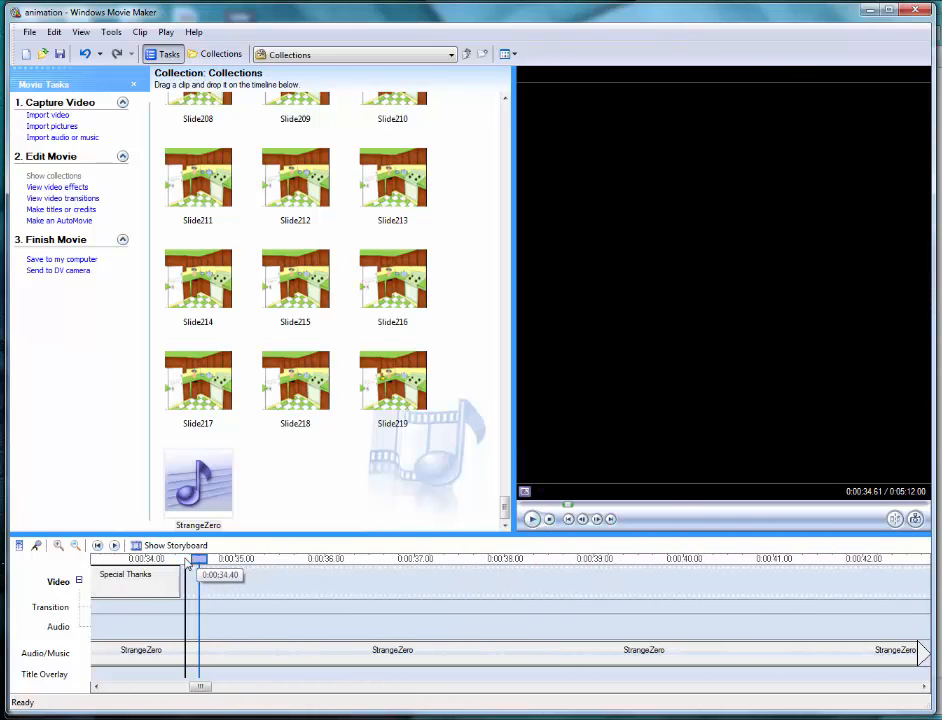
- Split the StrangeZero music at 0:00:34.40, where the end credits finish, and delete the part after the split
left_click(204, 660)
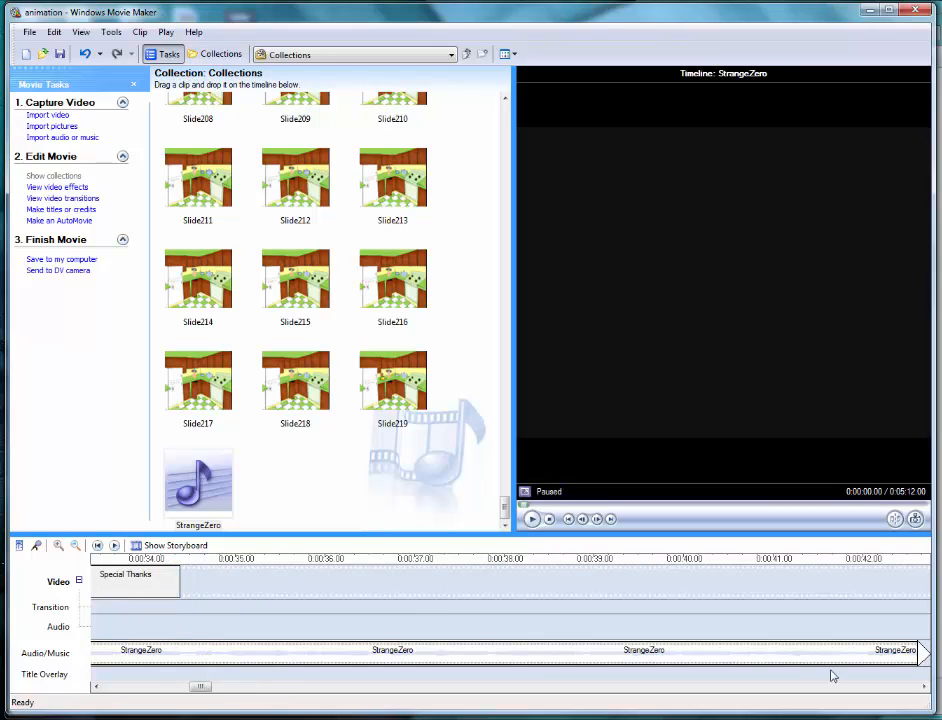
left_click(190, 562)
left_click_drag(190, 562, 182, 560)
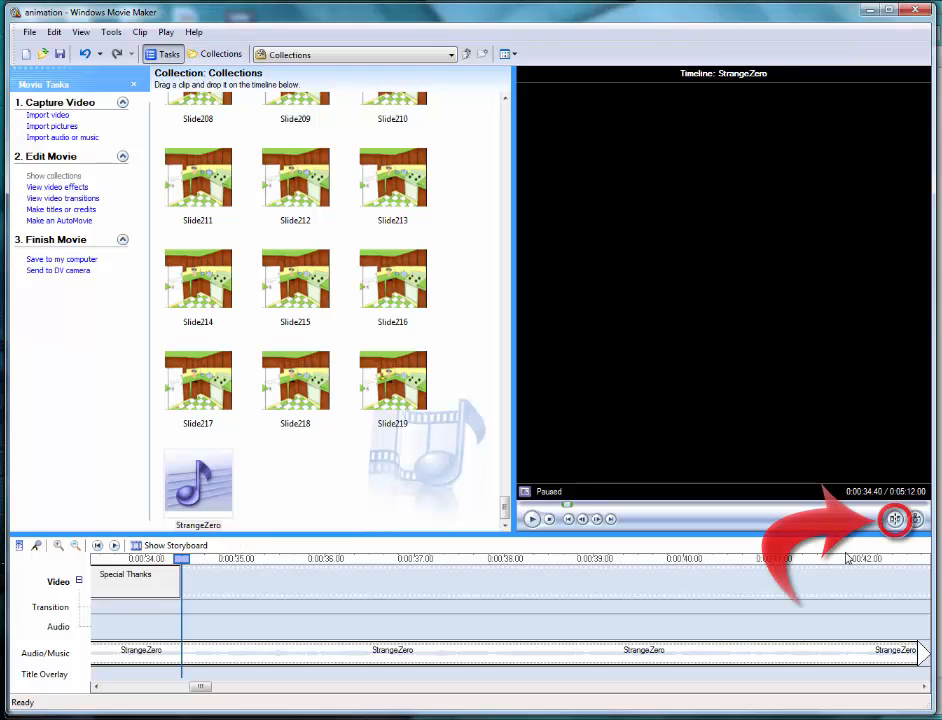
left_click(895, 519)
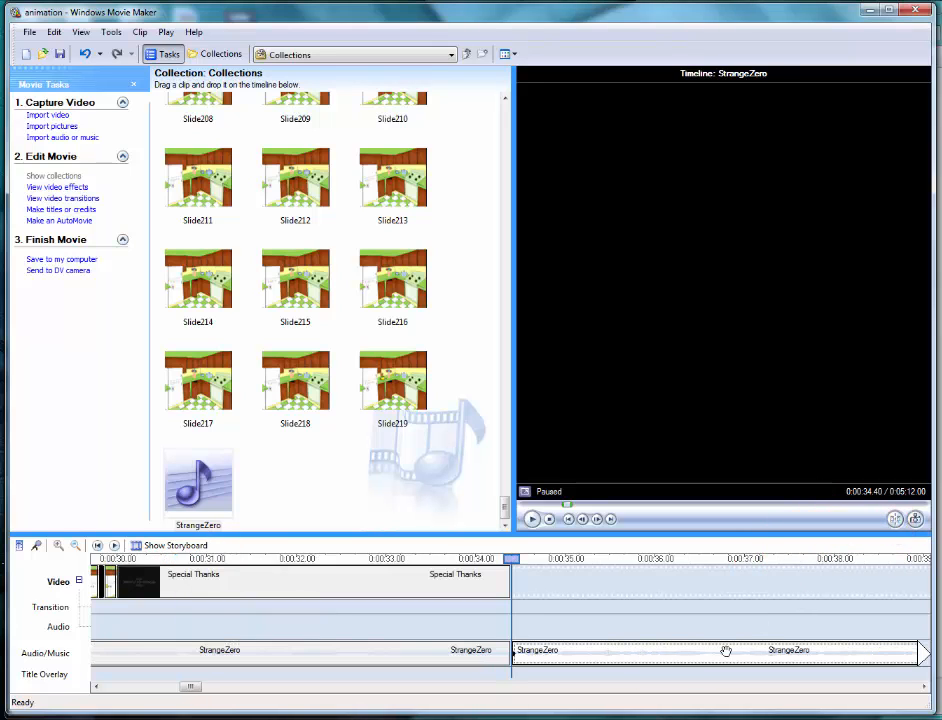
key("Delete")
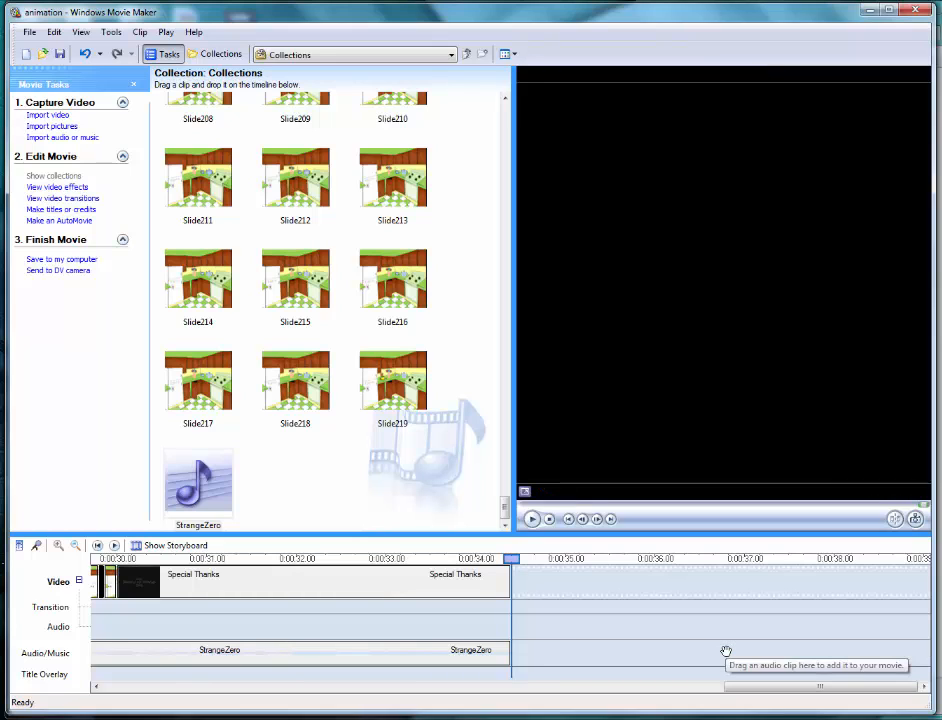
- Select the shortened StrangeZero clip on the Audio/Music track and preview the movie from the start with its music
left_click(284, 656)
right_click(284, 656)
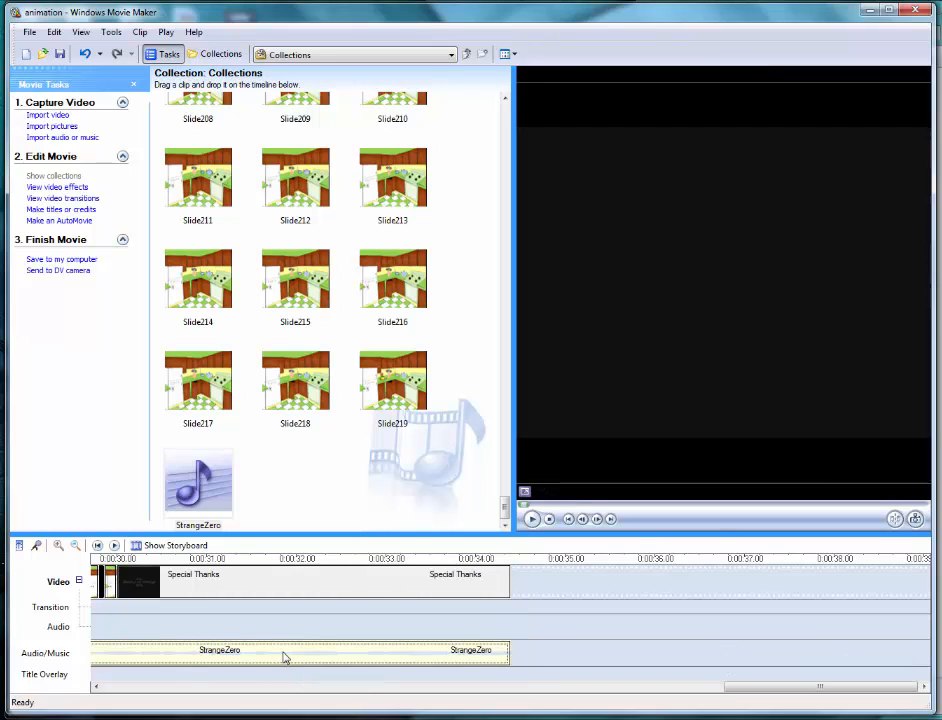
left_click(298, 643)
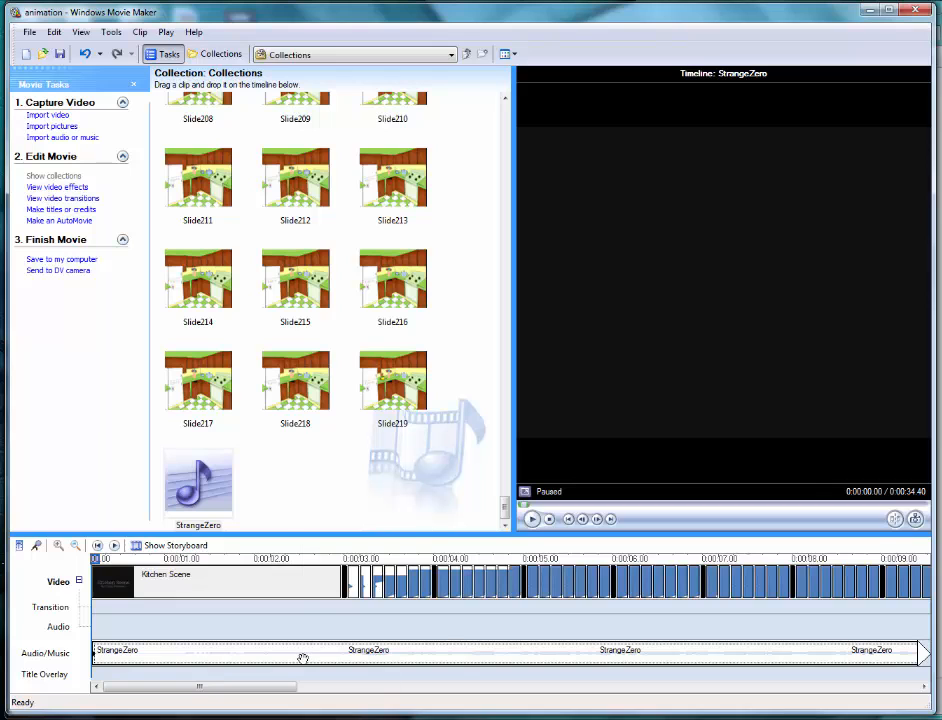
right_click(302, 658)
left_click(355, 604)
key("space")
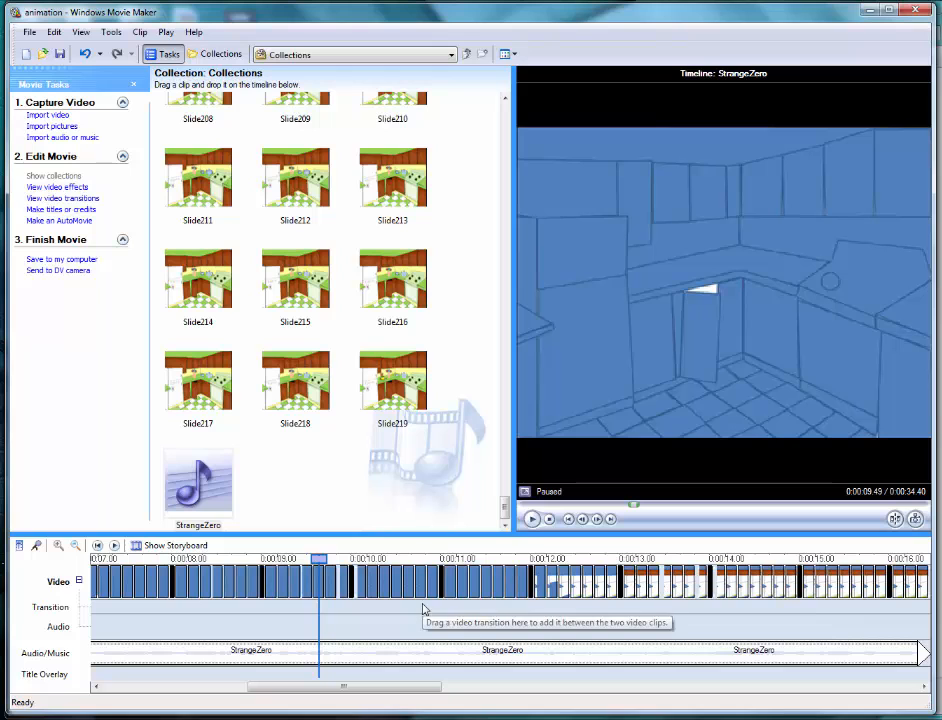
- Set up saving the movie to My computer as "animation" in the powerpoint folder inside computer class on the desktop
left_click(32, 33)
left_click(53, 81)
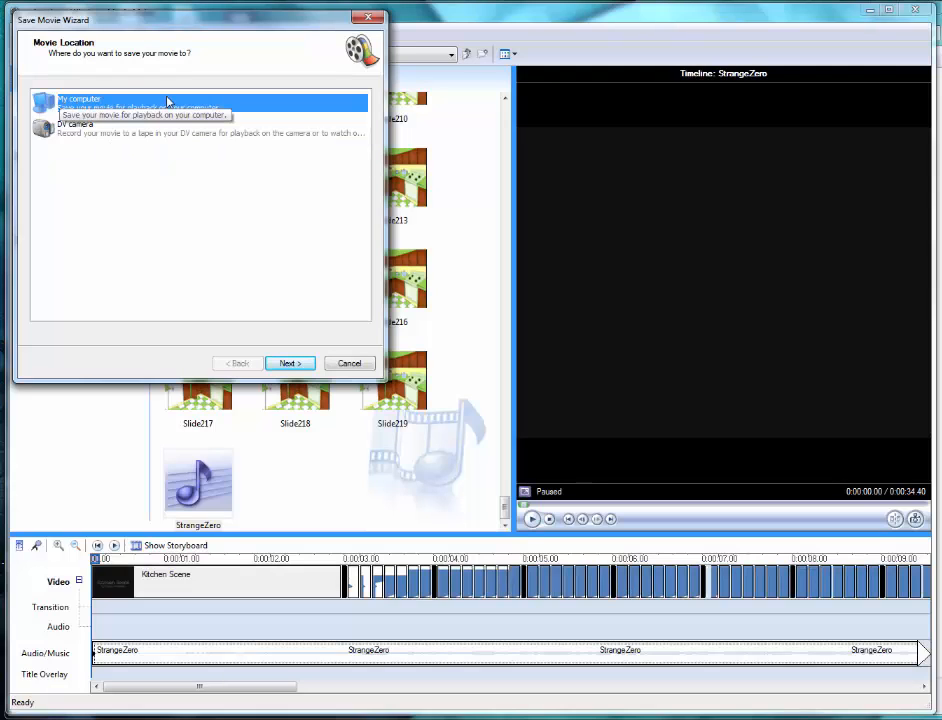
left_click(291, 366)
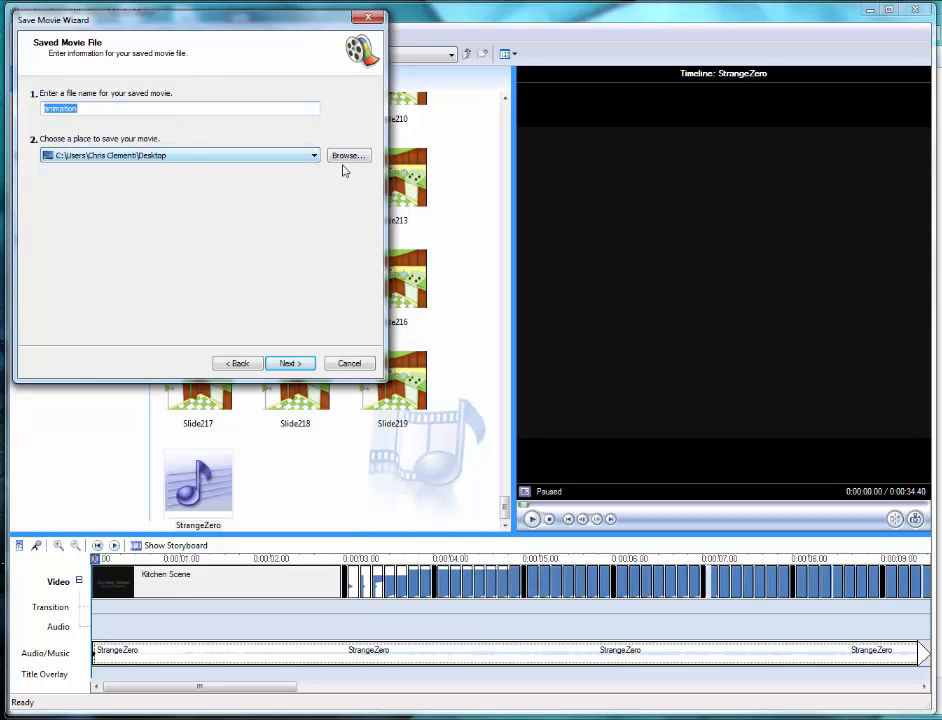
left_click(350, 157)
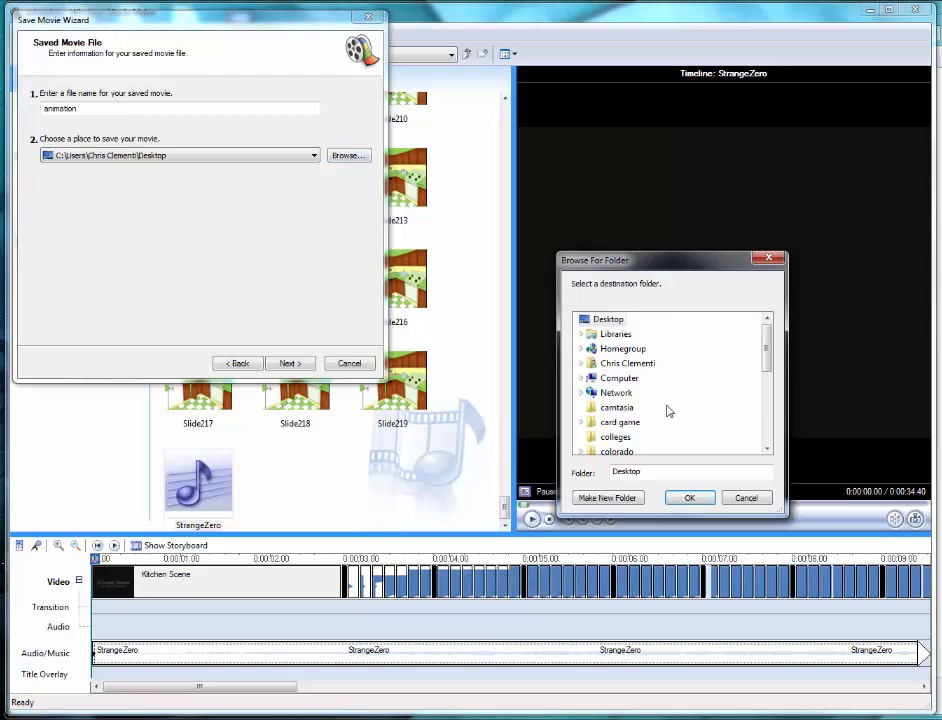
scroll(665, 410, "down", 1)
left_click(655, 441)
scroll(773, 388, "down", 3)
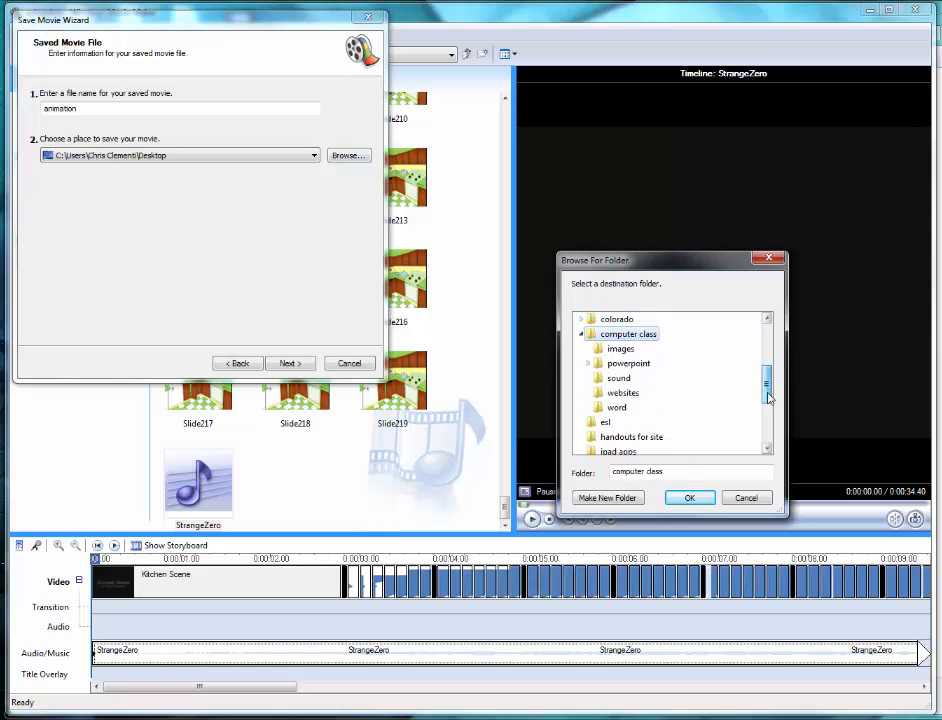
left_click(629, 364)
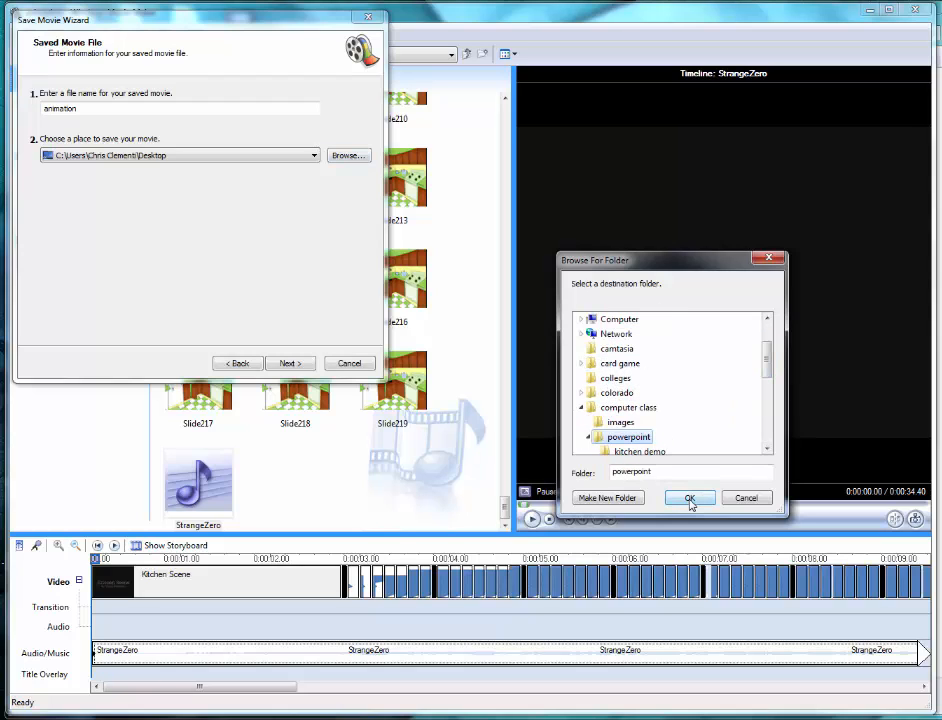
left_click(690, 499)
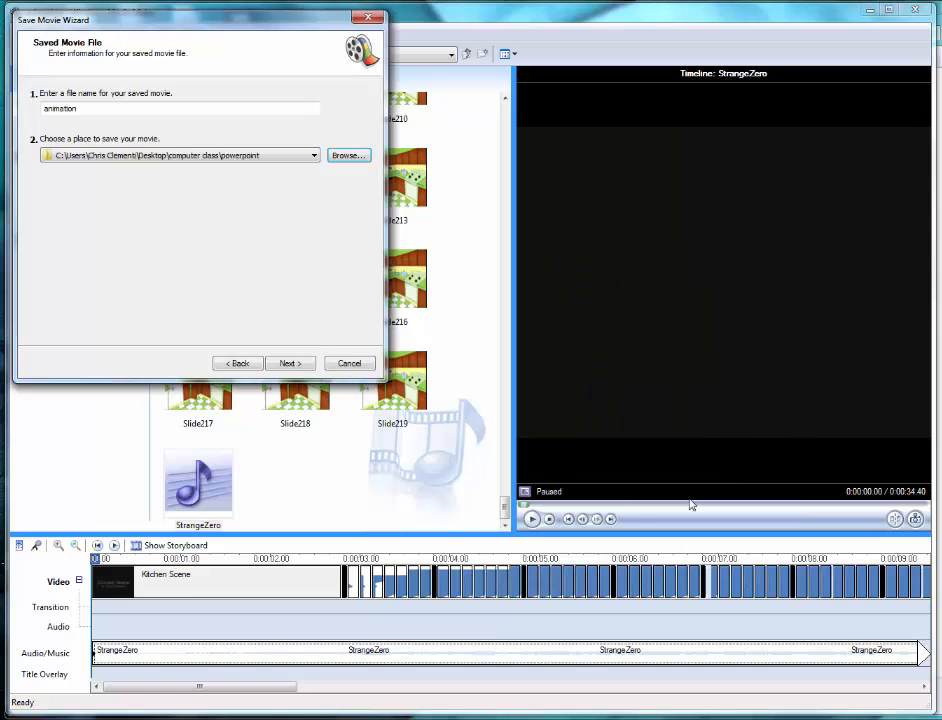
- Save the movie file and finish the wizard with the option to play the movie kept on
left_click(285, 364)
left_click(288, 363)
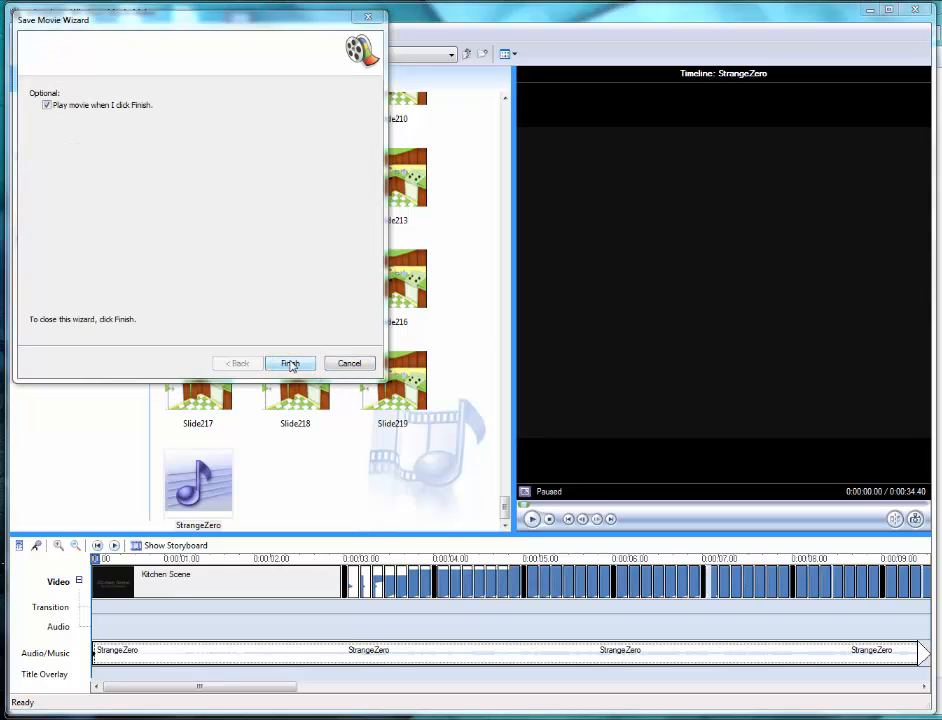
left_click(289, 364)
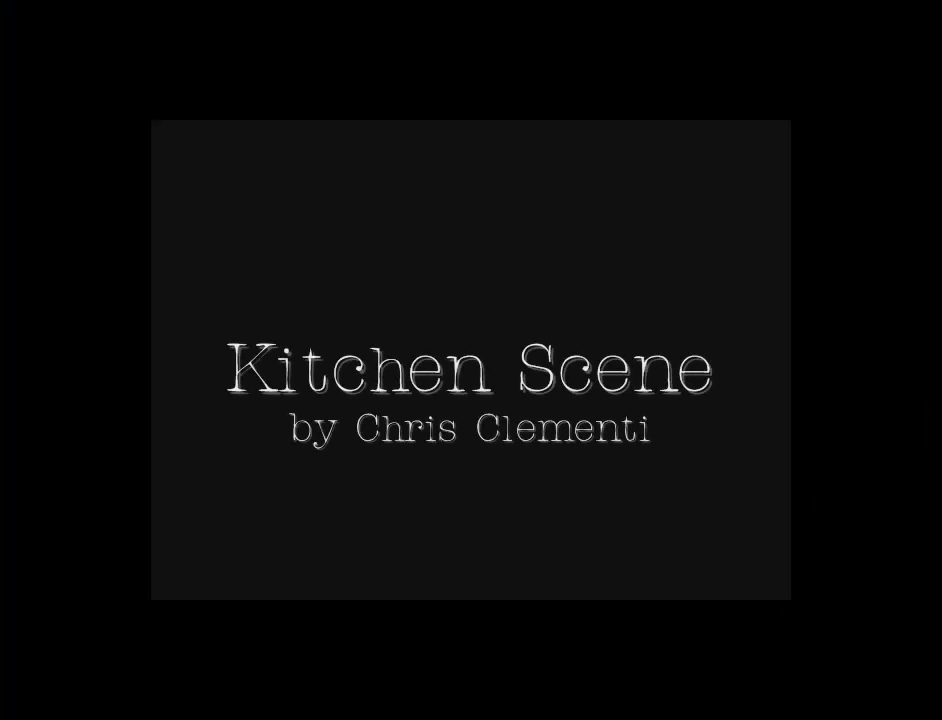